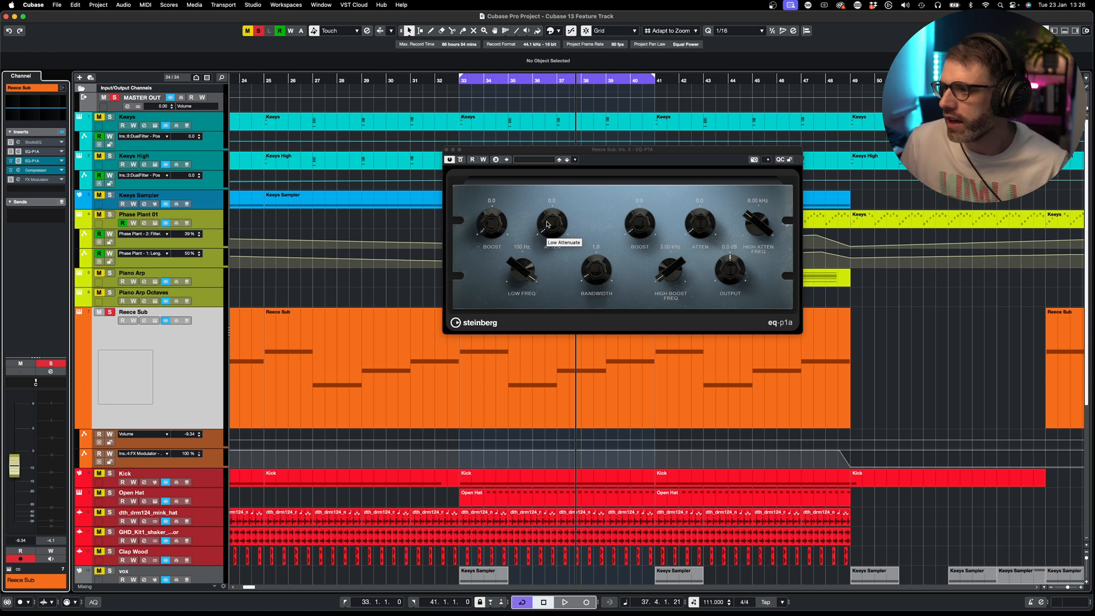
- Stop playback and bypass the flat EQ-P1A insert on Reece Sub
{"action": "key", "text": "space"}
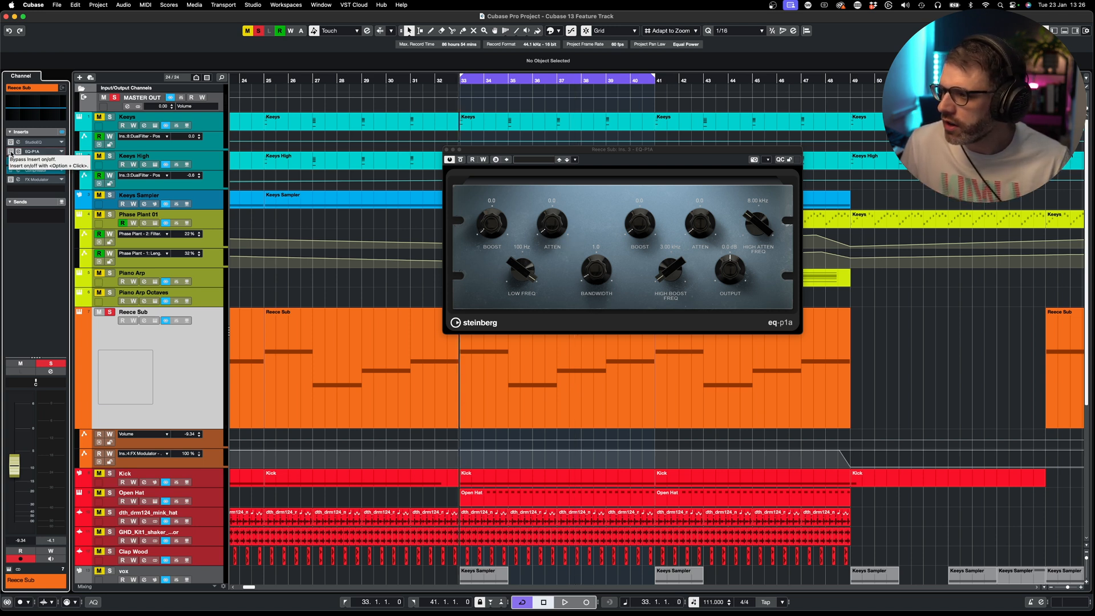
{"action": "left_click", "coordinate": [11, 153]}
{"action": "left_click", "coordinate": [458, 160]}
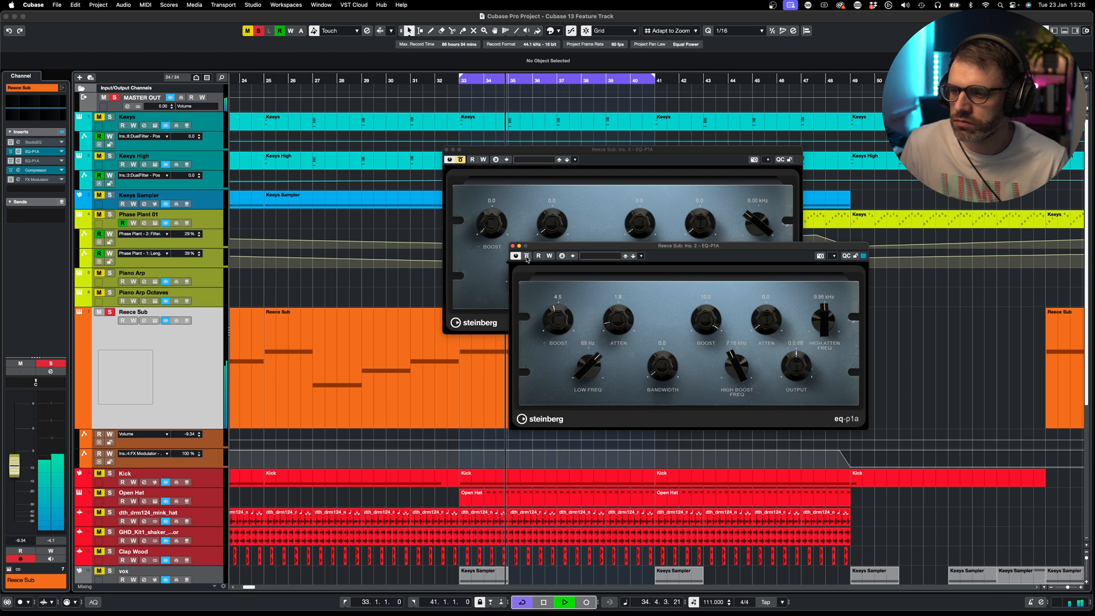
- Move the second, boosted EQ-P1A window aside and close it
{"action": "key", "text": "space"}
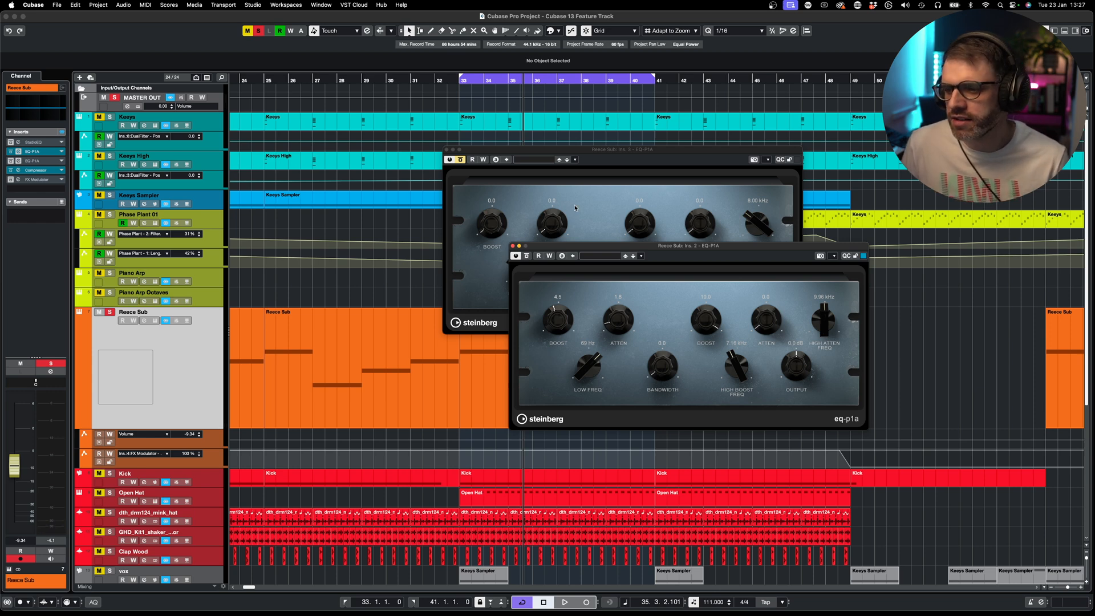
{"action": "left_click_drag", "start_coordinate": [585, 249], "coordinate": [574, 233]}
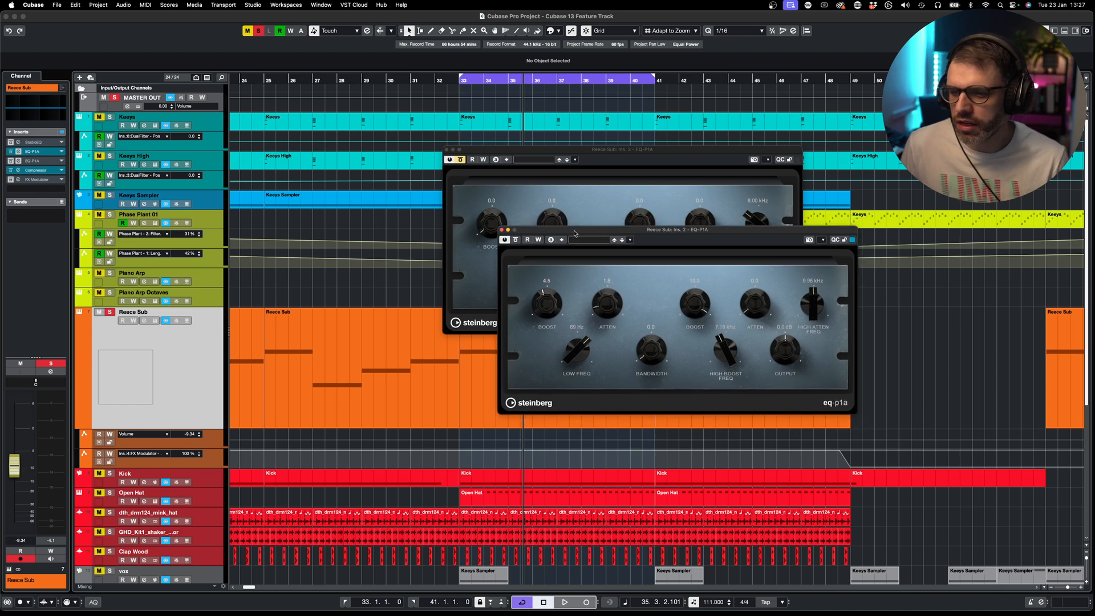
{"action": "left_click", "coordinate": [502, 230]}
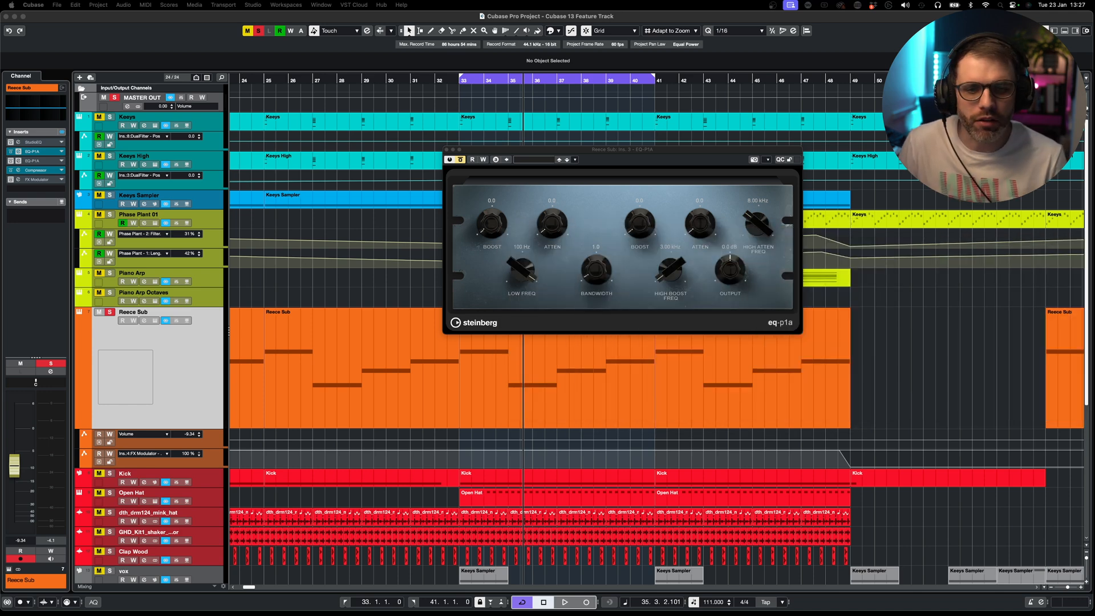
- Bypass the second-slot EQ-P1A and make the third-slot EQ-P1A active
{"action": "left_click", "coordinate": [11, 151]}
{"action": "left_click", "coordinate": [11, 161]}
{"action": "left_click_drag", "start_coordinate": [609, 152], "coordinate": [597, 170]}
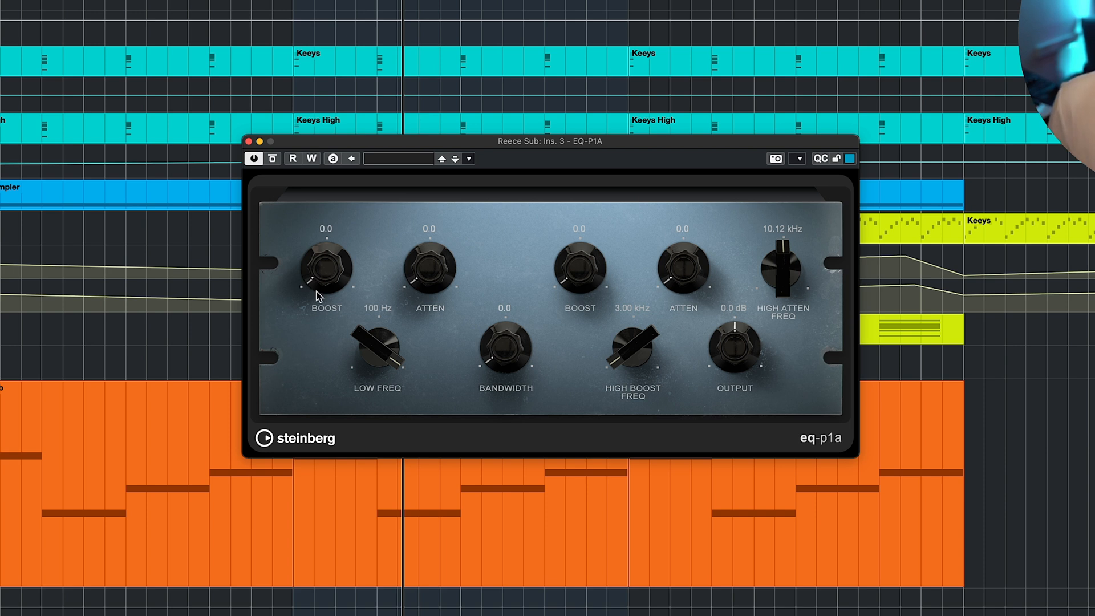
- Adjust the EQ-P1A low boost to 8.4 and the low frequency to 100 Hz
{"action": "left_click_drag", "start_coordinate": [320, 277], "coordinate": [335, 532]}
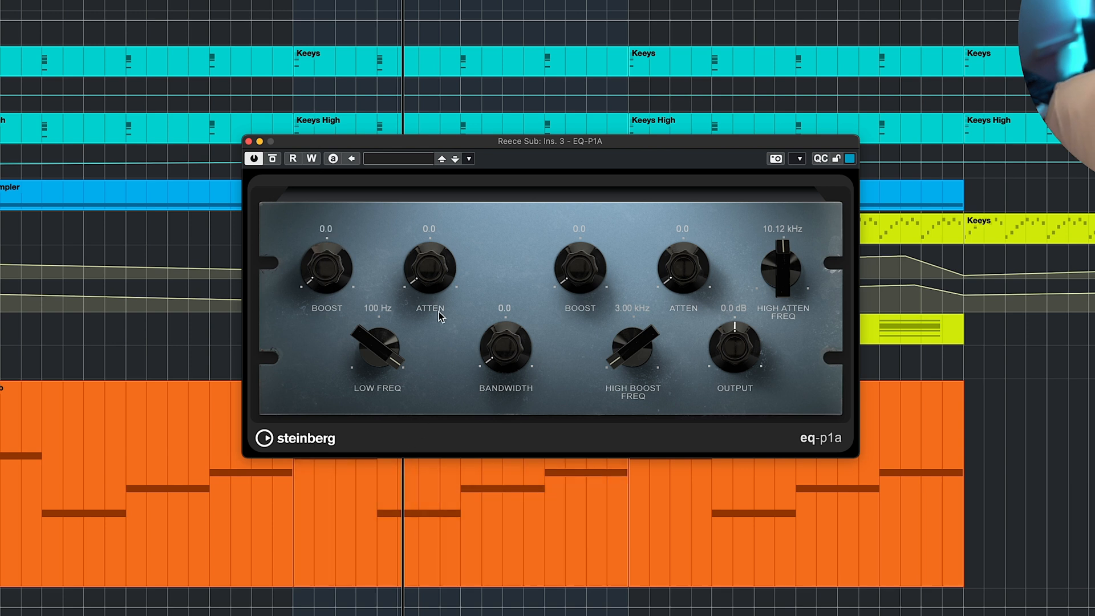
{"action": "mouse_move", "coordinate": [436, 288]}
{"action": "left_mouse_down"}
{"action": "mouse_move", "coordinate": [432, 269]}
{"action": "mouse_move", "coordinate": [429, 282]}
{"action": "left_mouse_up"}
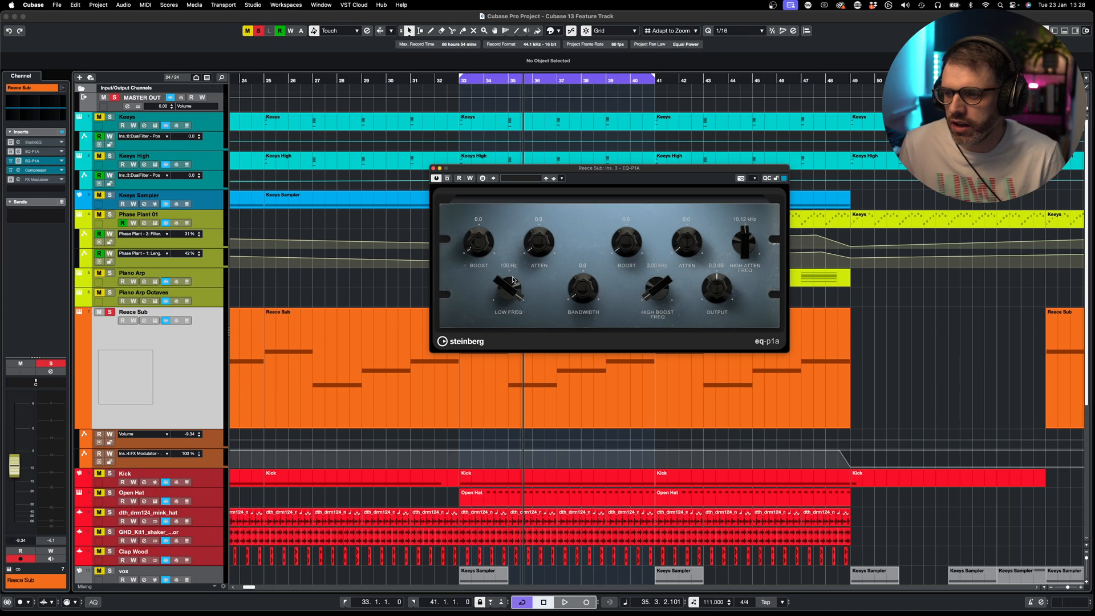
{"action": "left_click", "coordinate": [422, 453]}
{"action": "left_click_drag", "start_coordinate": [509, 290], "coordinate": [509, 250]}
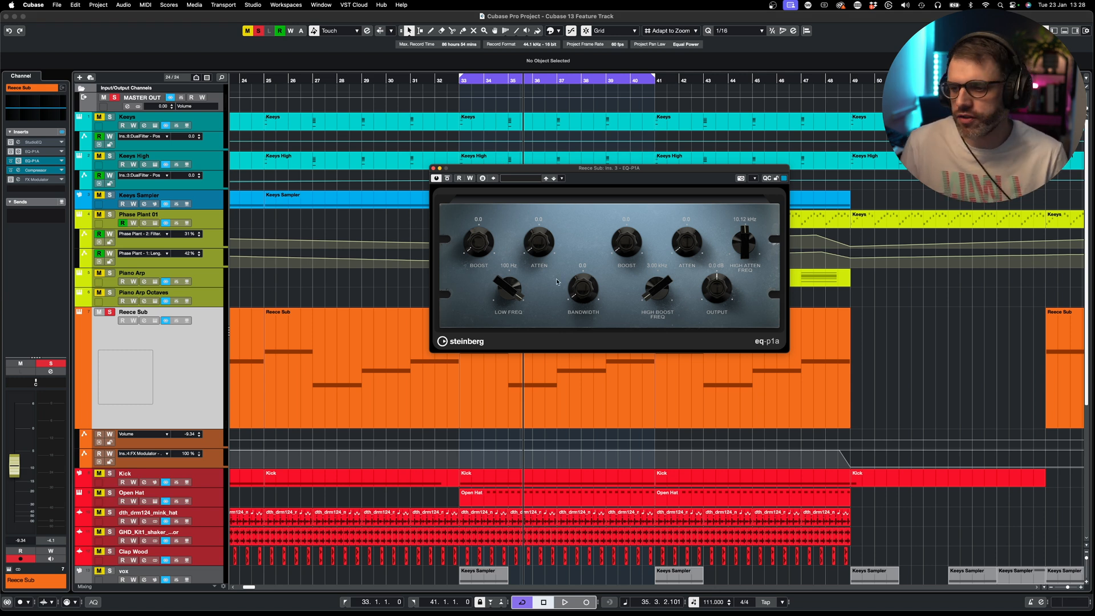
- Play from bar 33 and shorten the cycle to loop bars 33 to 35
{"action": "key", "text": "space"}
{"action": "key", "text": "space"}
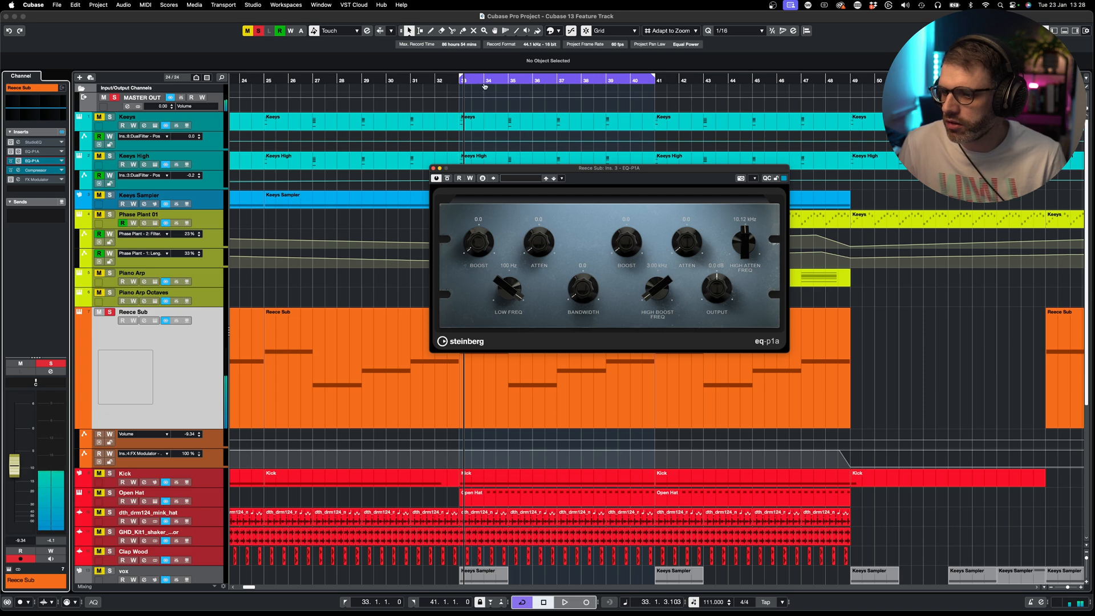
{"action": "left_click", "coordinate": [508, 83], "text": "alt"}
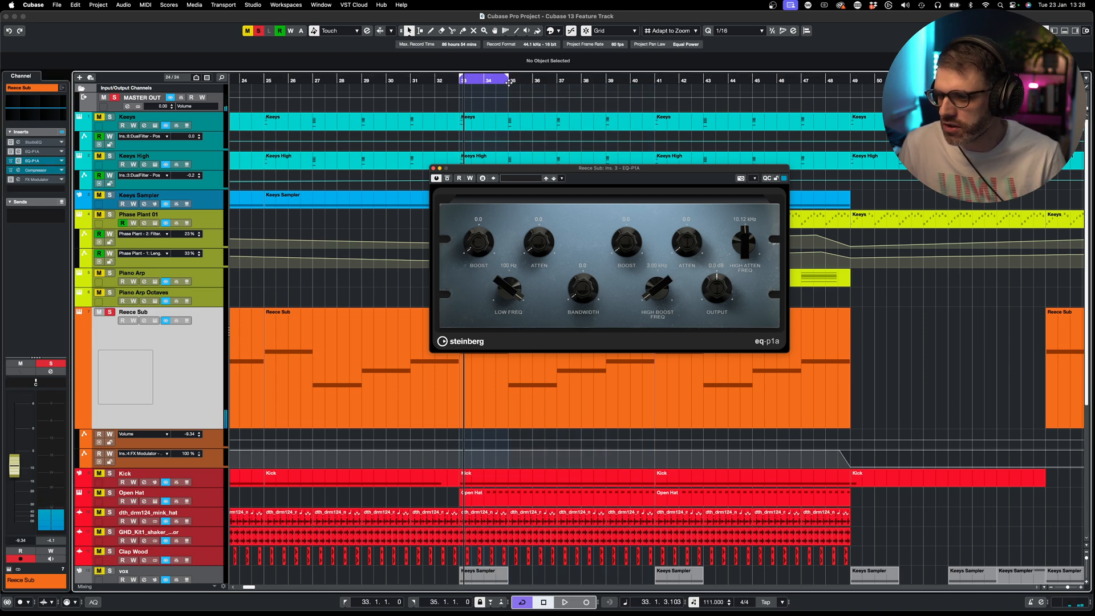
{"action": "key", "text": "space"}
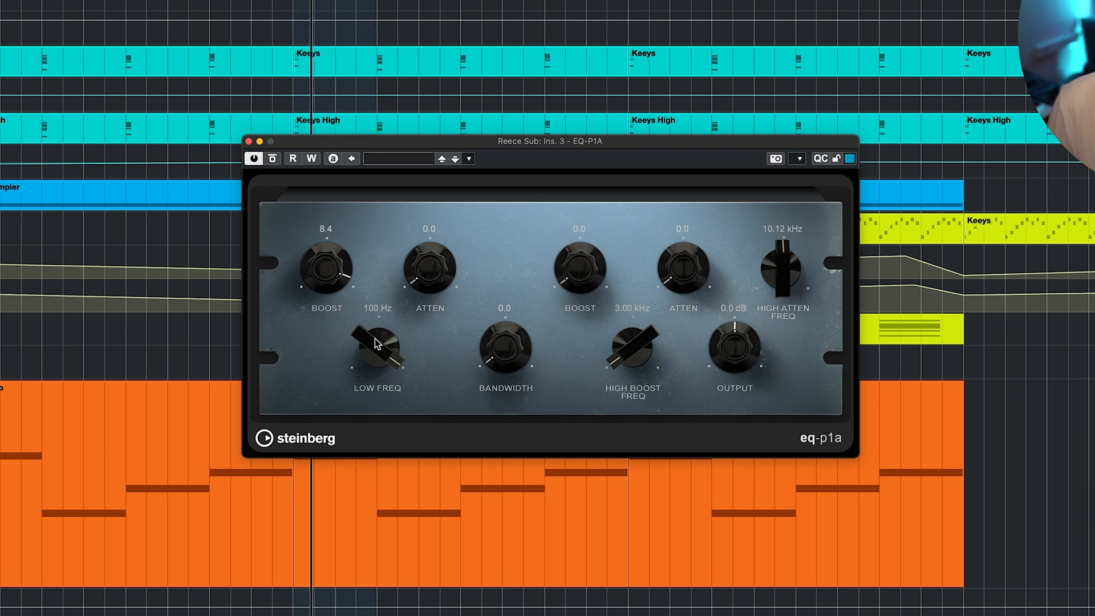
- Set the low frequency to 67 Hz with 1.2 low attenuation, then A/B it with bypass
{"action": "left_click_drag", "start_coordinate": [379, 347], "coordinate": [382, 406]}
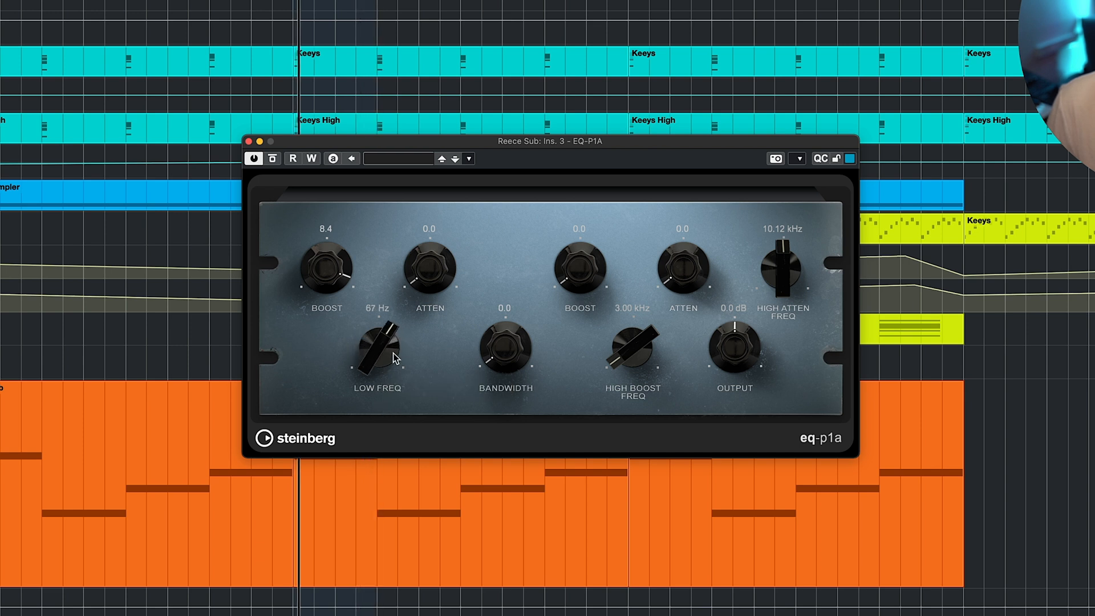
{"action": "mouse_move", "coordinate": [419, 290]}
{"action": "left_mouse_down"}
{"action": "mouse_move", "coordinate": [412, 245]}
{"action": "mouse_move", "coordinate": [413, 272]}
{"action": "left_mouse_up"}
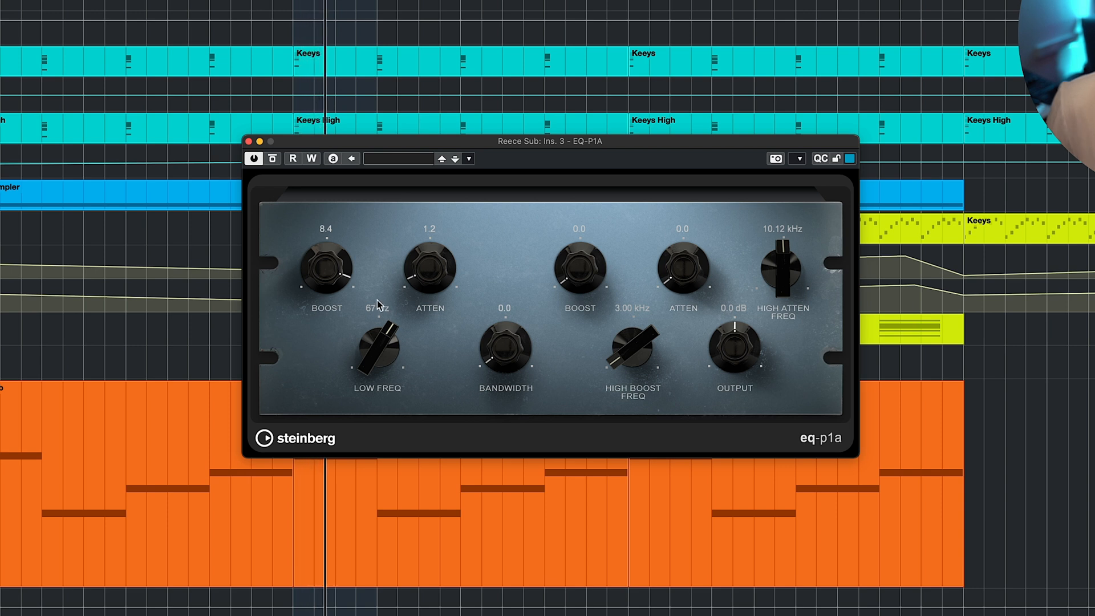
{"action": "left_click", "coordinate": [274, 159]}
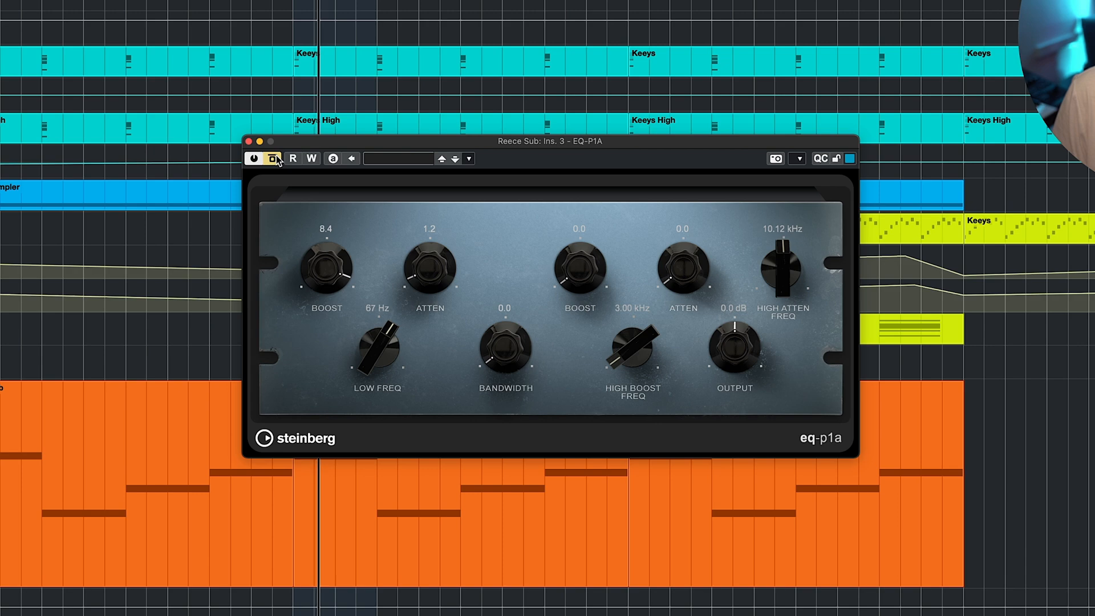
{"action": "left_click", "coordinate": [273, 159]}
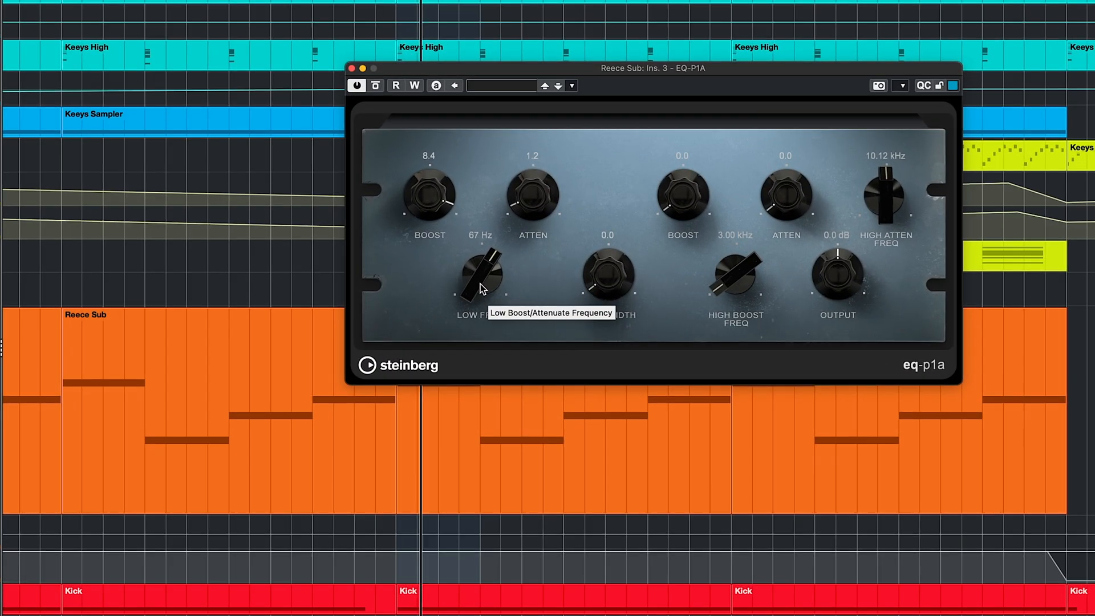
- Sweep the low frequency up to 100 Hz, down to 52 Hz, then settle it near 80 Hz
{"action": "left_click_drag", "start_coordinate": [482, 285], "coordinate": [480, 222]}
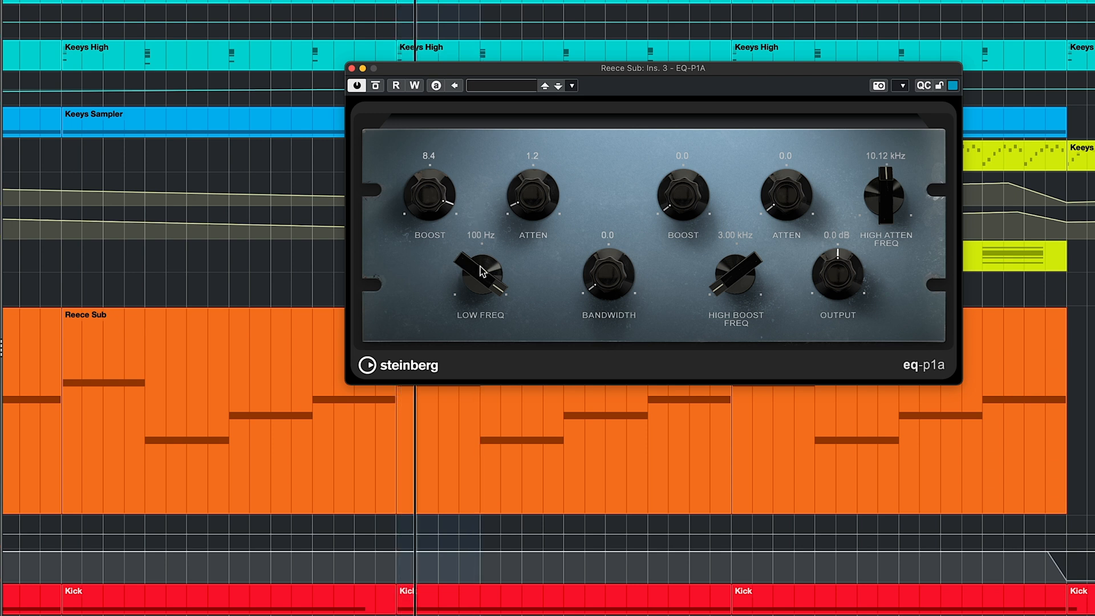
{"action": "left_click_drag", "start_coordinate": [481, 266], "coordinate": [477, 162]}
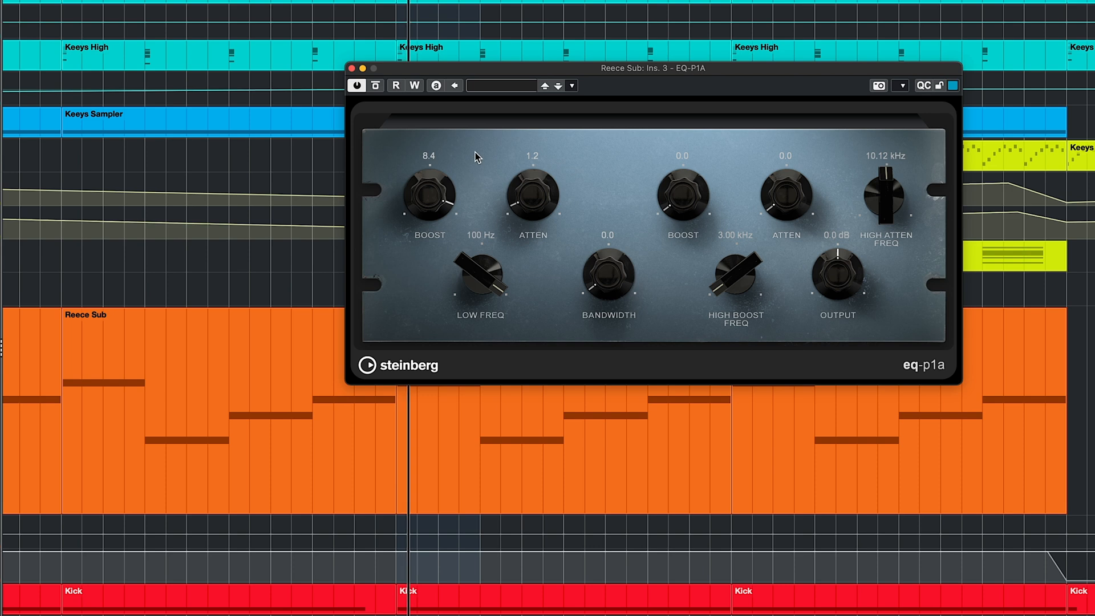
{"action": "left_click_drag", "start_coordinate": [489, 275], "coordinate": [498, 343]}
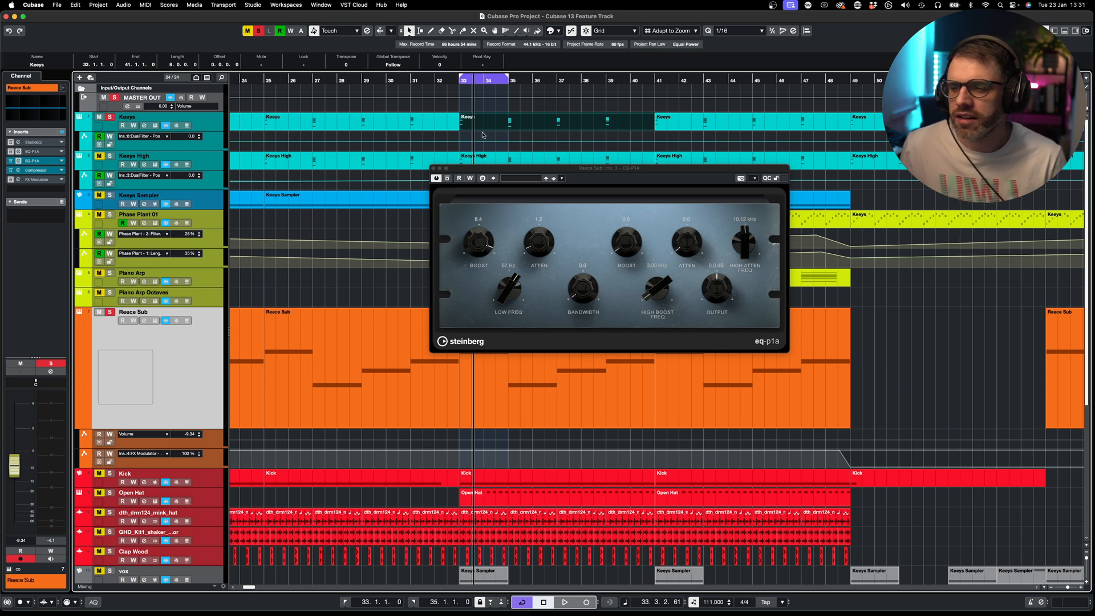
- Re-solo Keeys and lower the EQ-P1A low boost to 4.8
{"action": "left_click", "coordinate": [110, 117]}
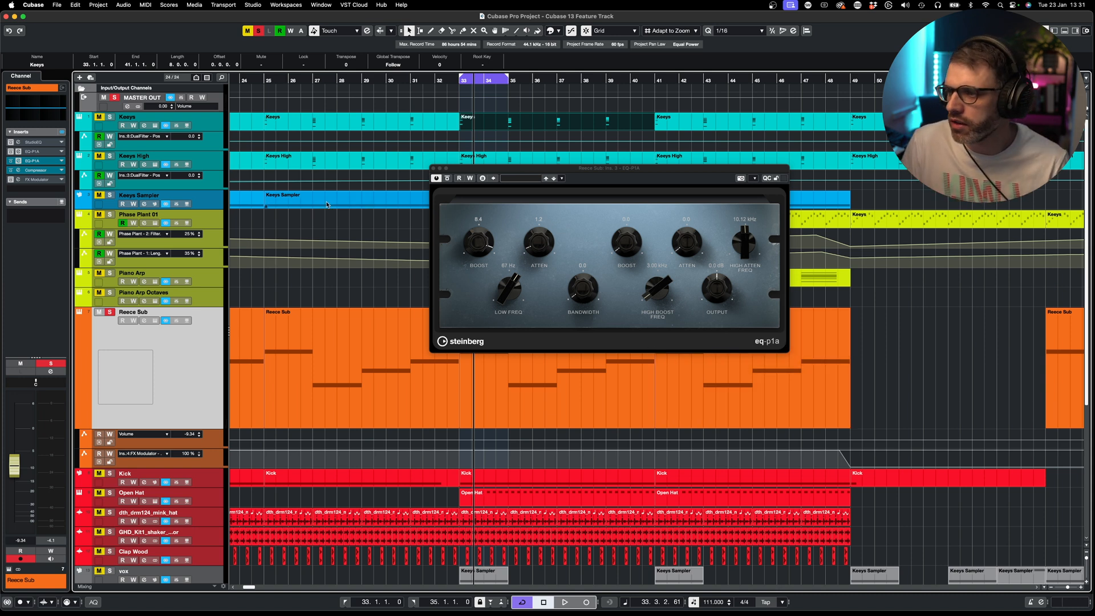
{"action": "left_click", "coordinate": [111, 119]}
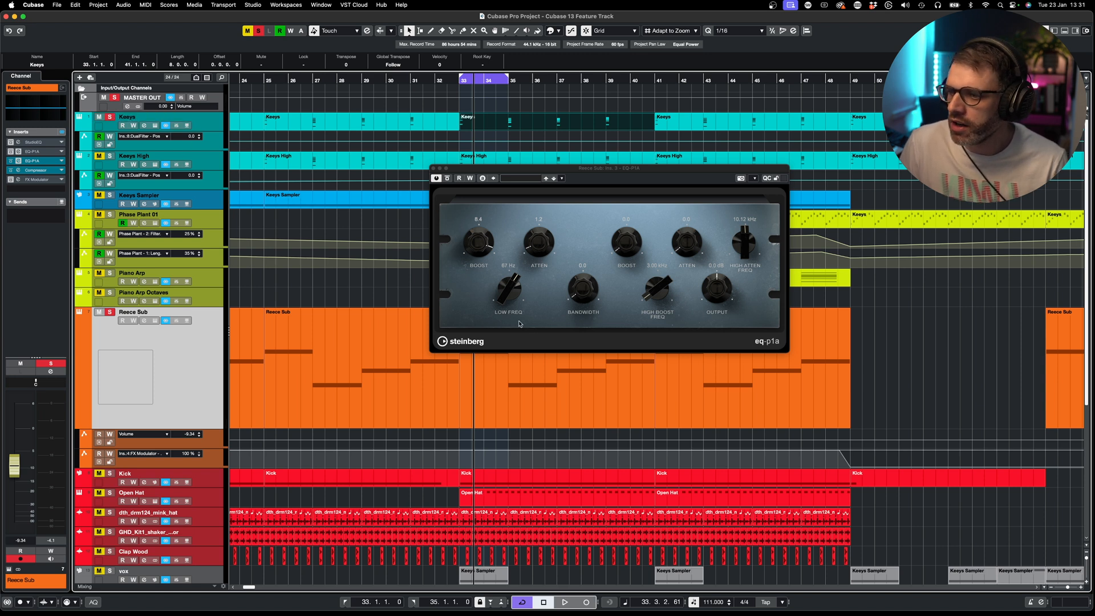
{"action": "left_click_drag", "start_coordinate": [481, 247], "coordinate": [473, 275]}
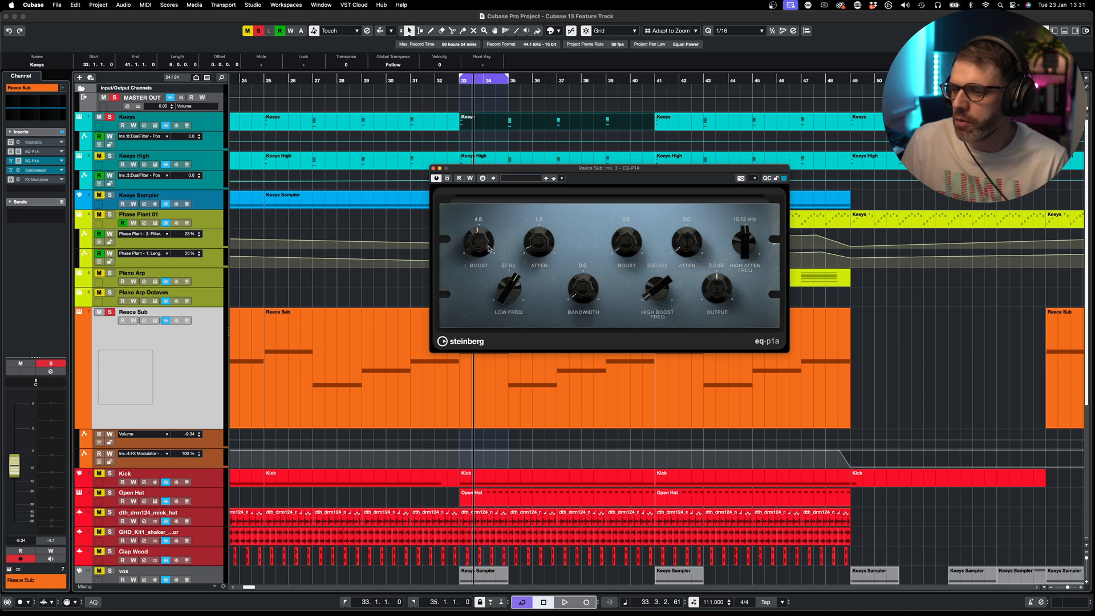
- Compare the EQ bypassed and active over the loop, then close the plugin window
{"action": "key", "text": "space"}
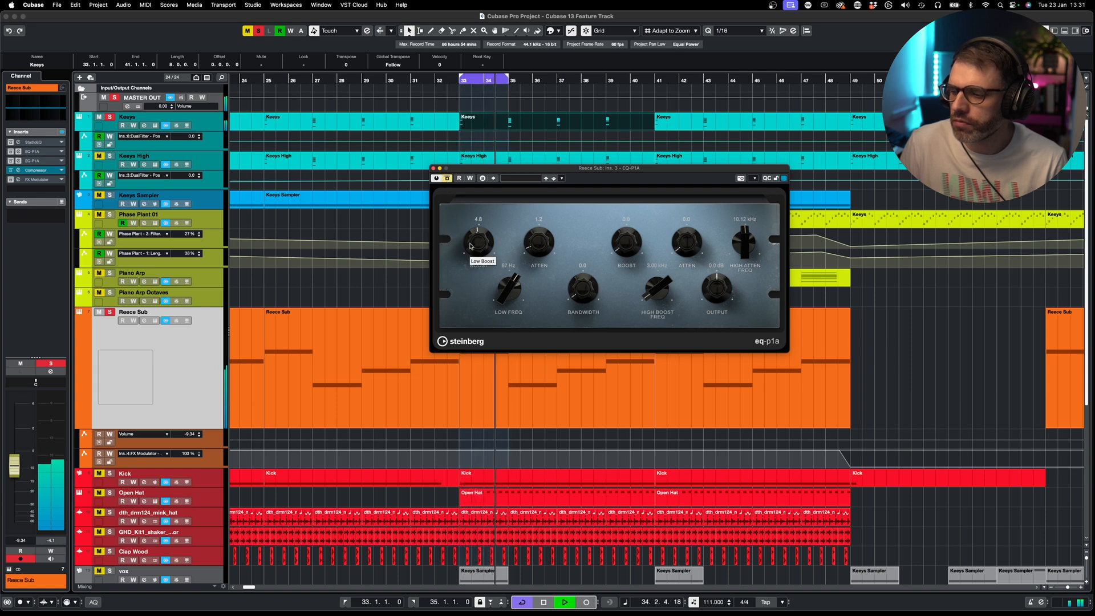
{"action": "left_click", "coordinate": [447, 178]}
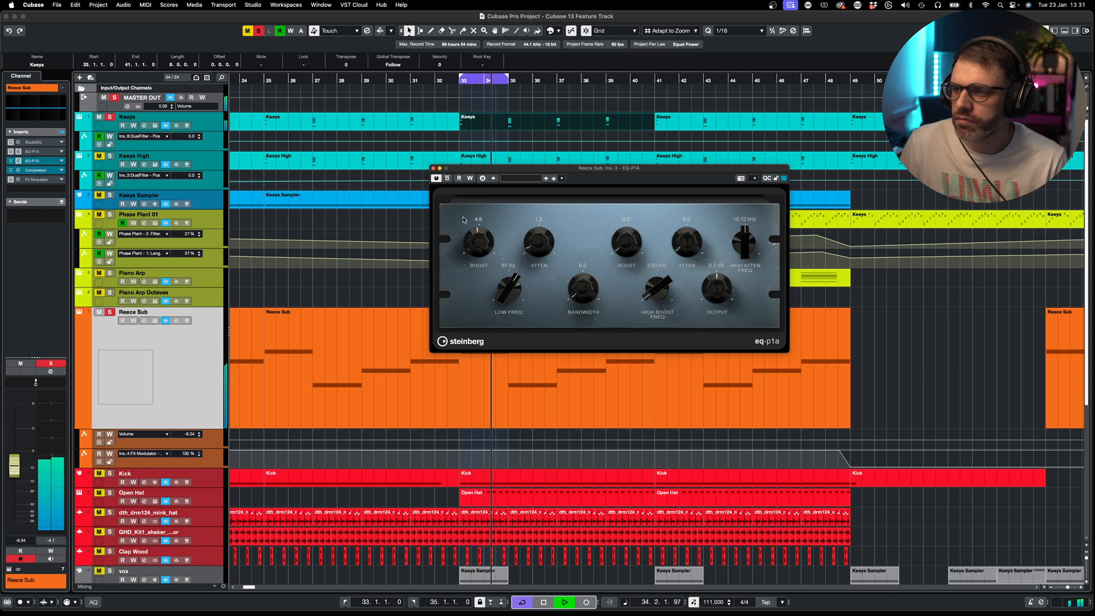
{"action": "left_click", "coordinate": [447, 179]}
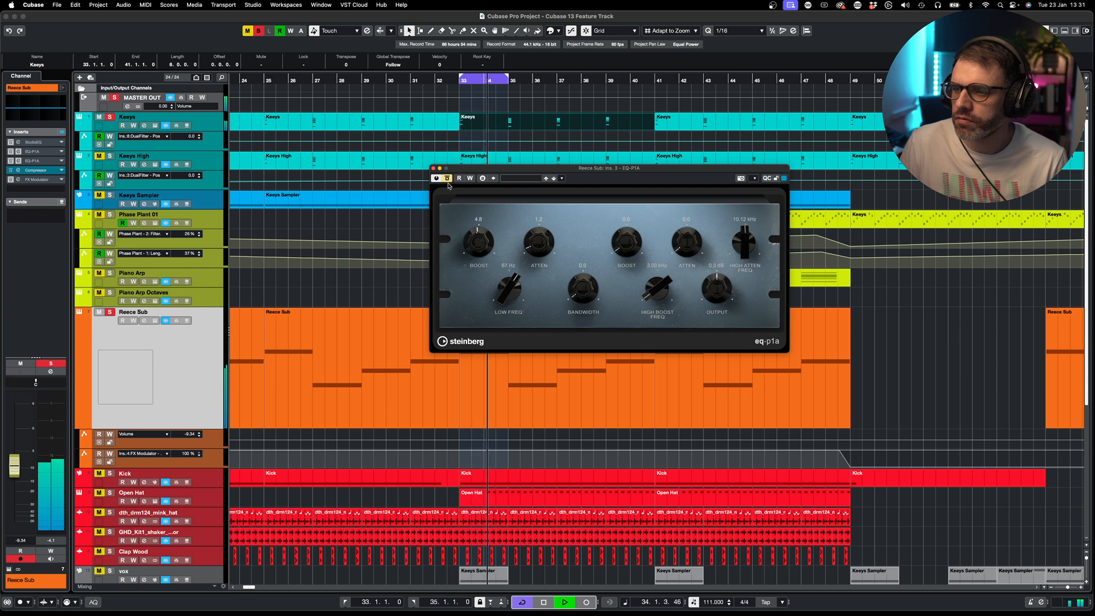
{"action": "left_click", "coordinate": [447, 178]}
{"action": "key", "text": "space"}
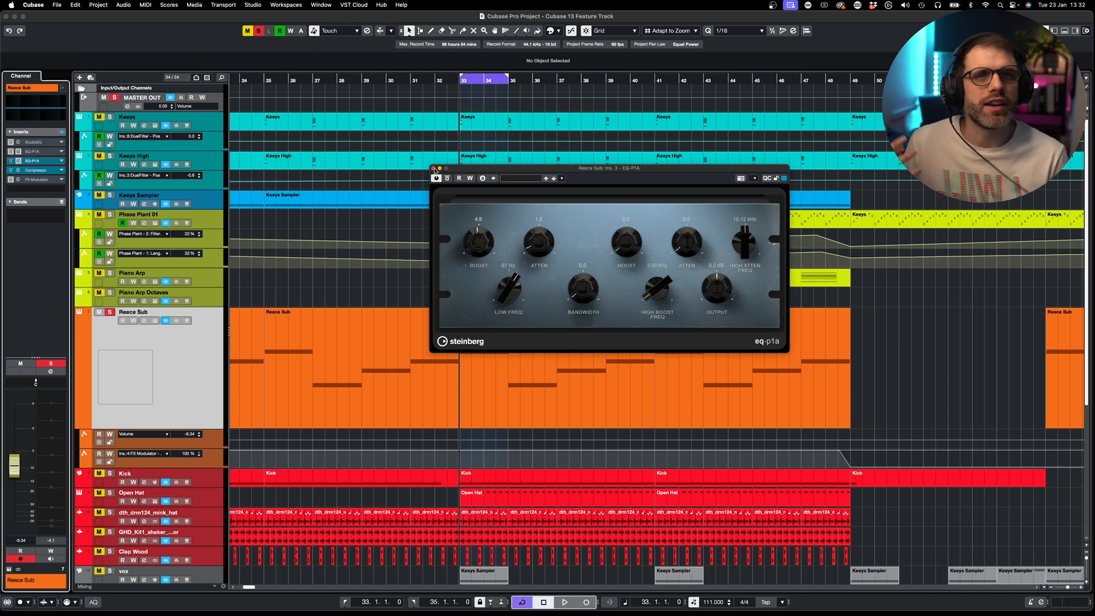
{"action": "left_click", "coordinate": [547, 375]}
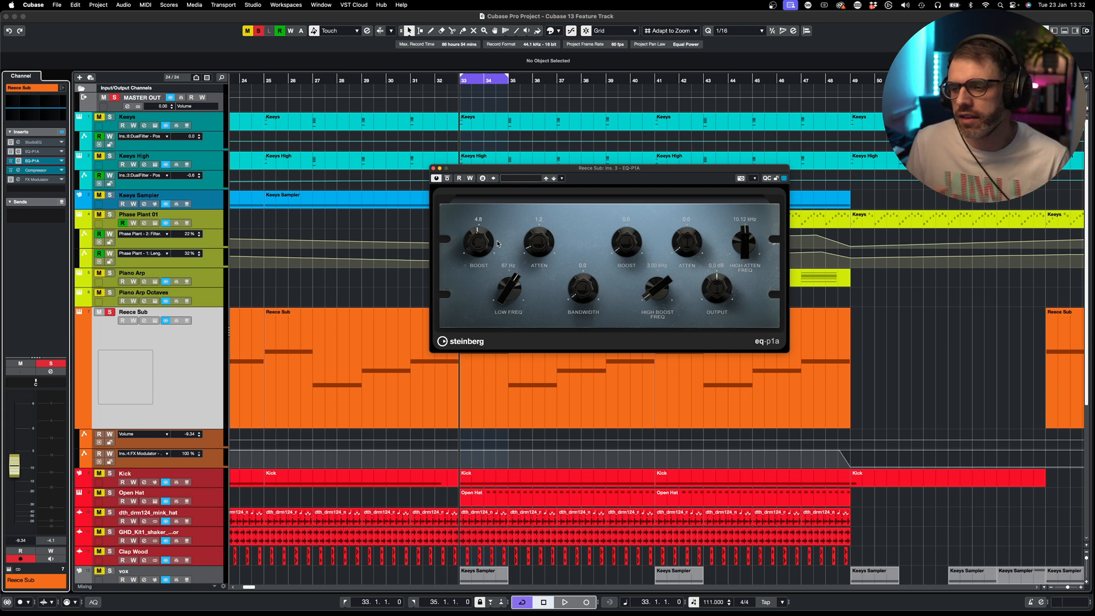
{"action": "left_click", "coordinate": [432, 168]}
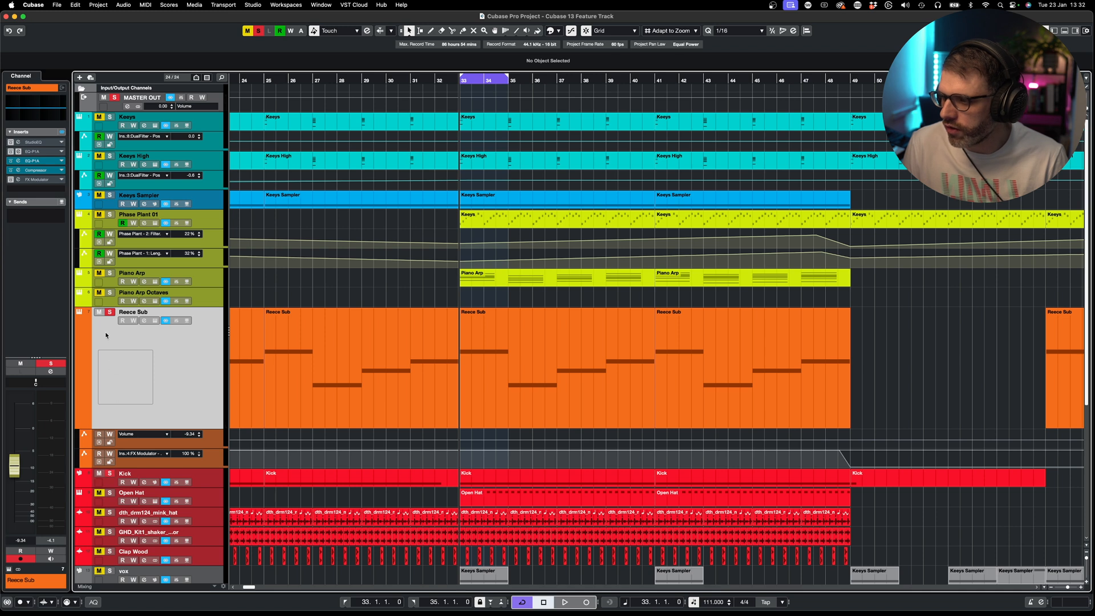
- Unsolo and mute Reece Sub, solo Kick with S, and open Kick's EQ-P1A editor
{"action": "left_click", "coordinate": [110, 313]}
{"action": "left_click", "coordinate": [99, 312]}
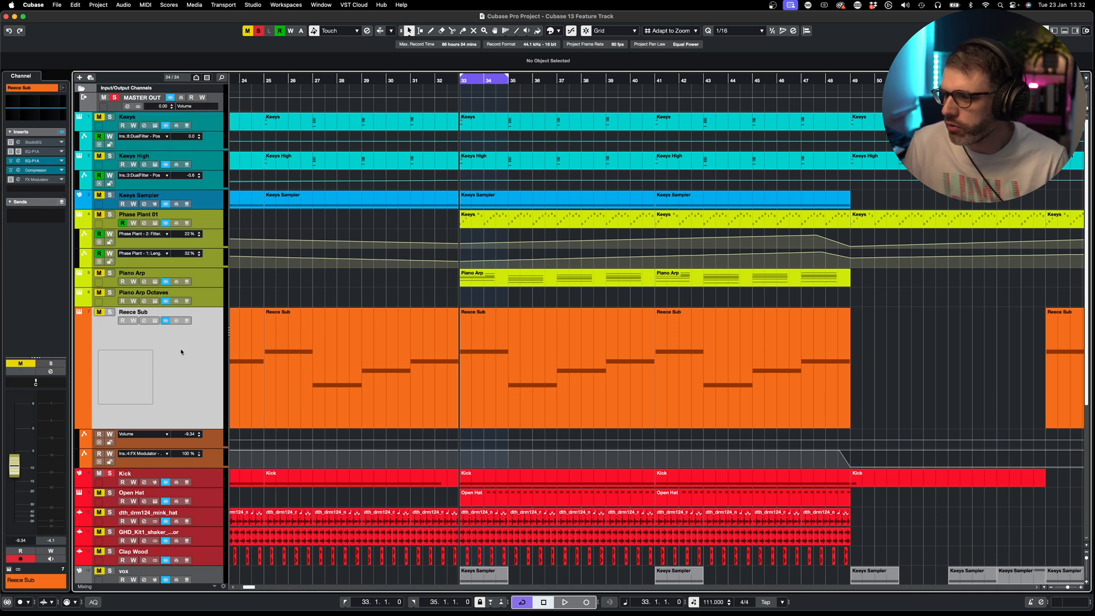
{"action": "left_click", "coordinate": [204, 480]}
{"action": "key", "text": "s"}
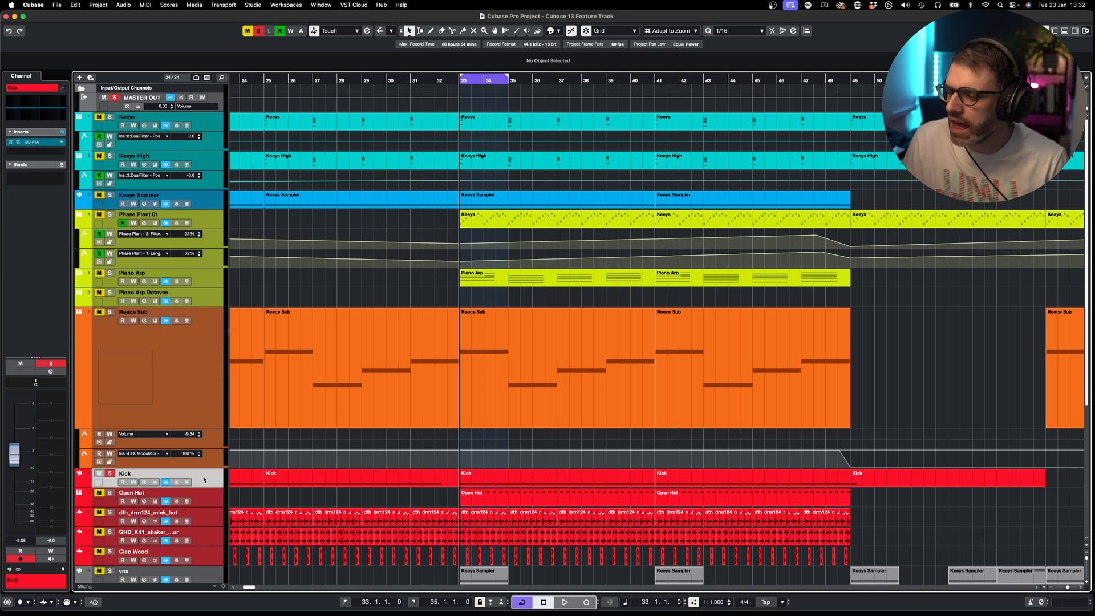
{"action": "left_click", "coordinate": [18, 144]}
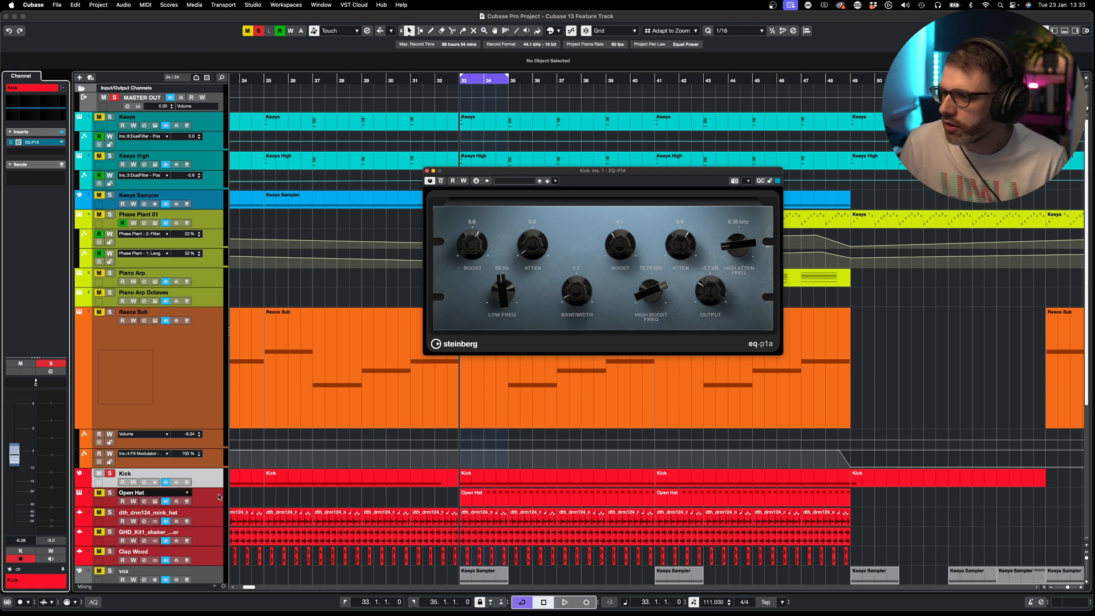
- Compare the Kick with its EQ-P1A bypassed and active during playback
{"action": "left_click", "coordinate": [441, 181]}
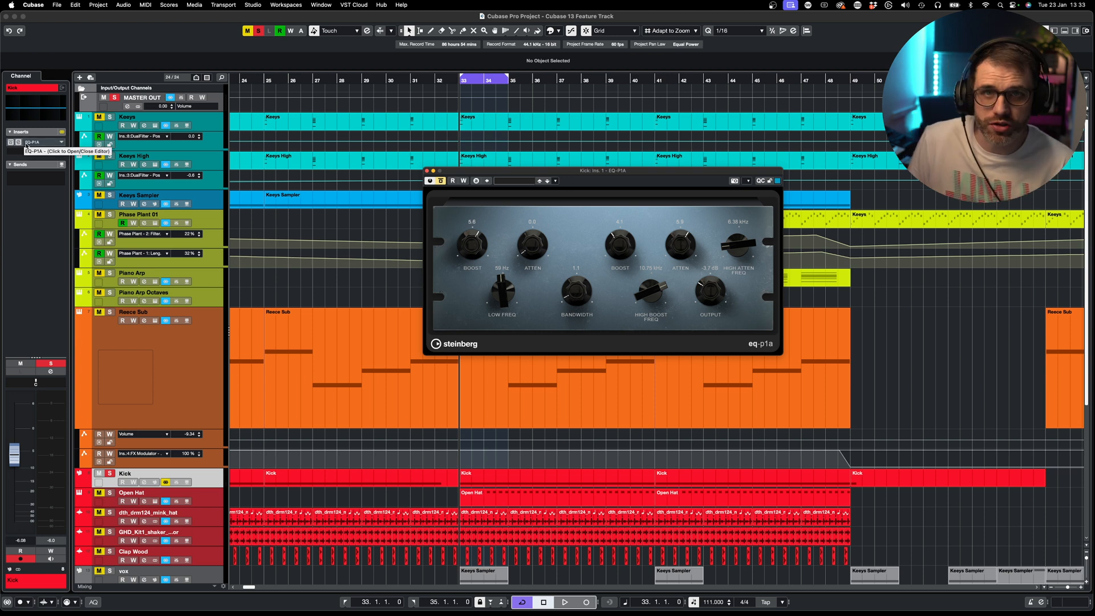
{"action": "key", "text": "space"}
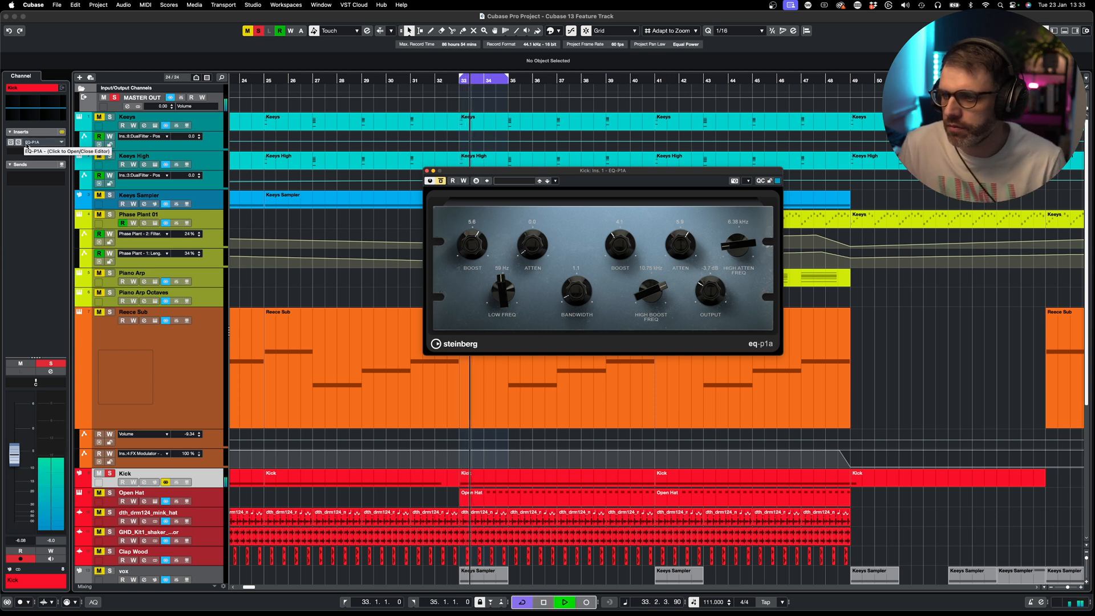
{"action": "left_click", "coordinate": [440, 180]}
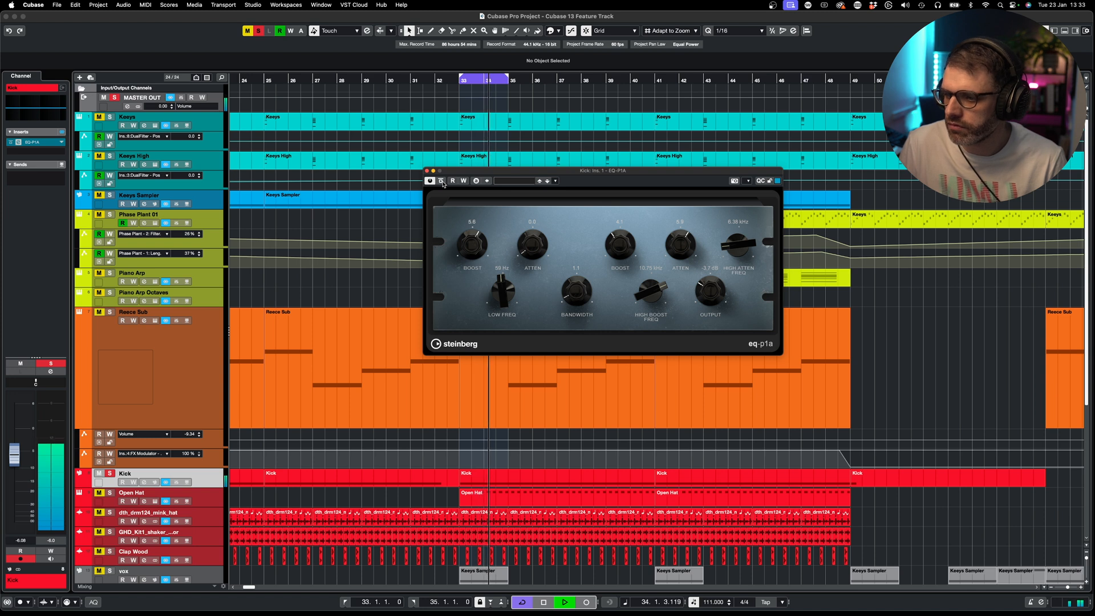
{"action": "key", "text": "space"}
- Solo Reece Sub alongside the Kick, A/B the Kick EQ again, then select Reece Sub
{"action": "left_click", "coordinate": [110, 312]}
{"action": "left_click", "coordinate": [441, 181]}
{"action": "key", "text": "space"}
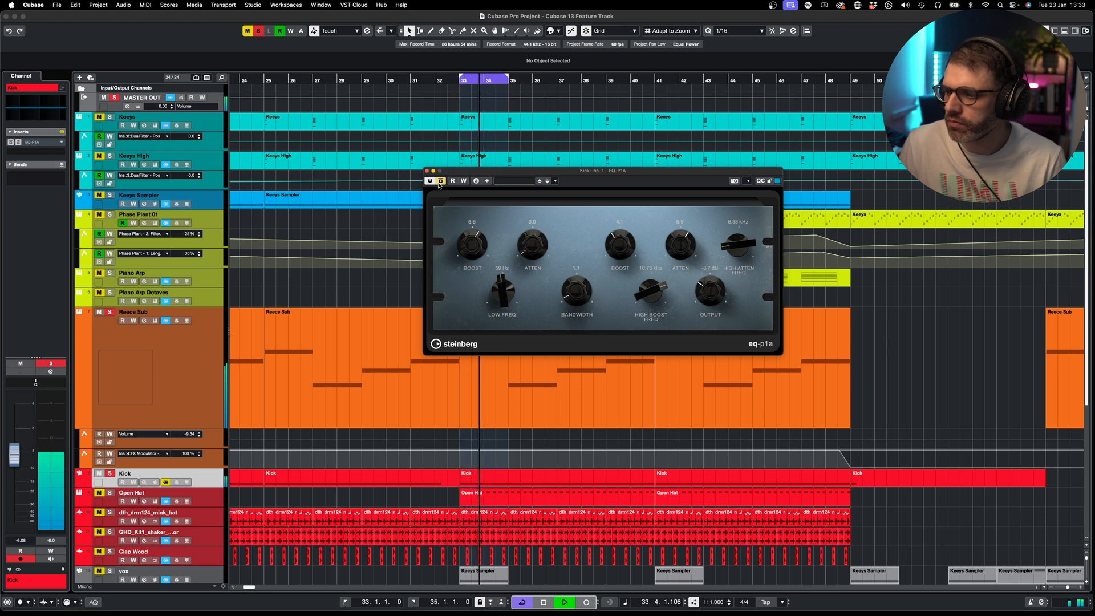
{"action": "left_click", "coordinate": [441, 181]}
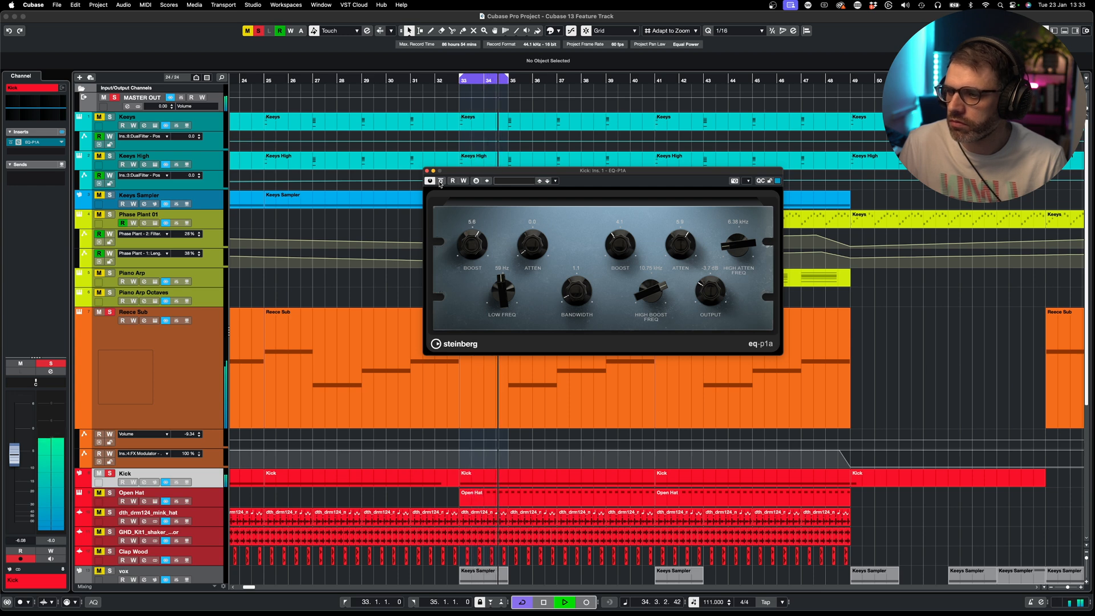
{"action": "key", "text": "space"}
{"action": "left_click", "coordinate": [172, 351]}
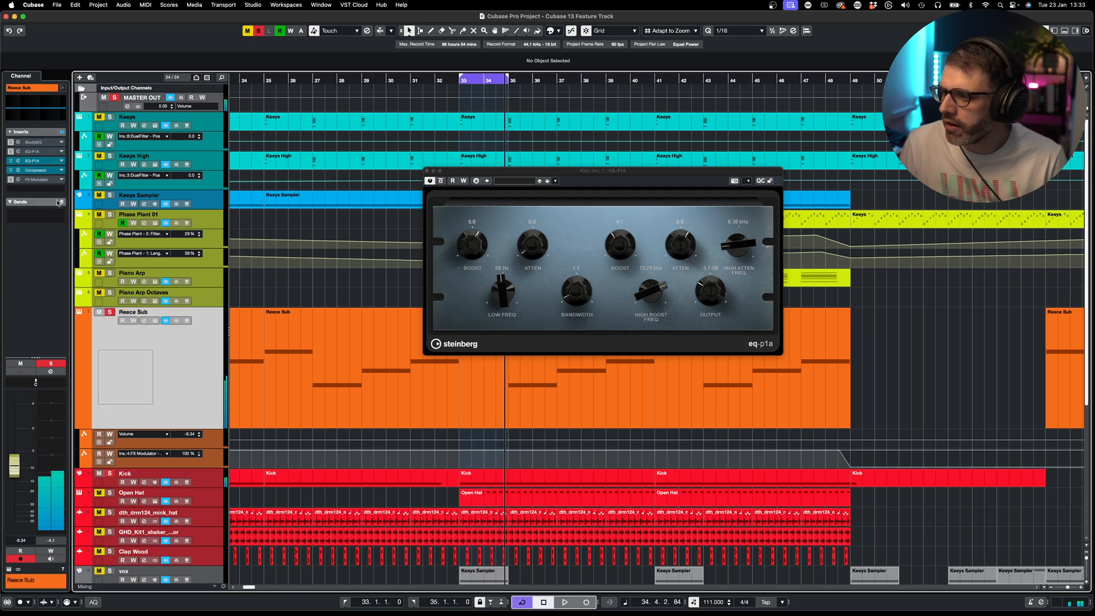
- Re-enable Reece Sub's FX Modulator and first EQ-P1A inserts
{"action": "left_click", "coordinate": [10, 180]}
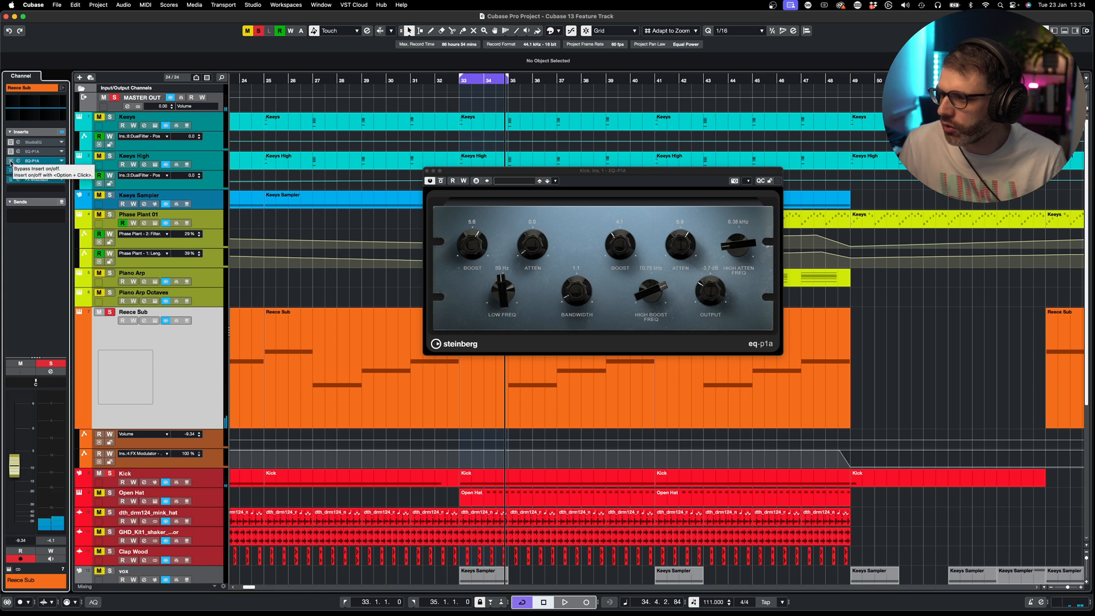
{"action": "left_click", "coordinate": [10, 151]}
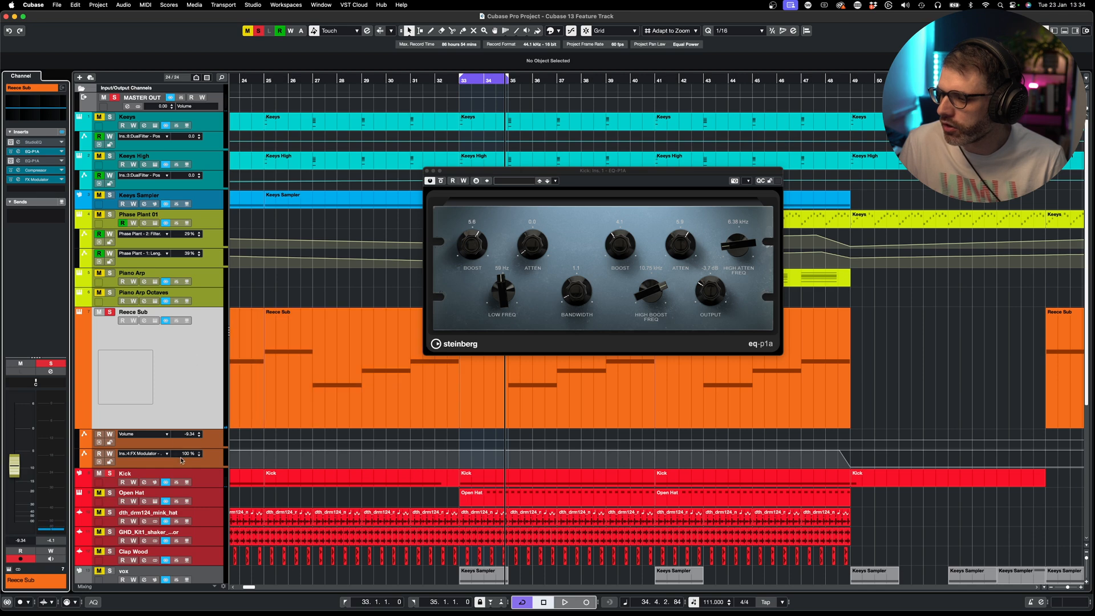
{"action": "left_click", "coordinate": [294, 428]}
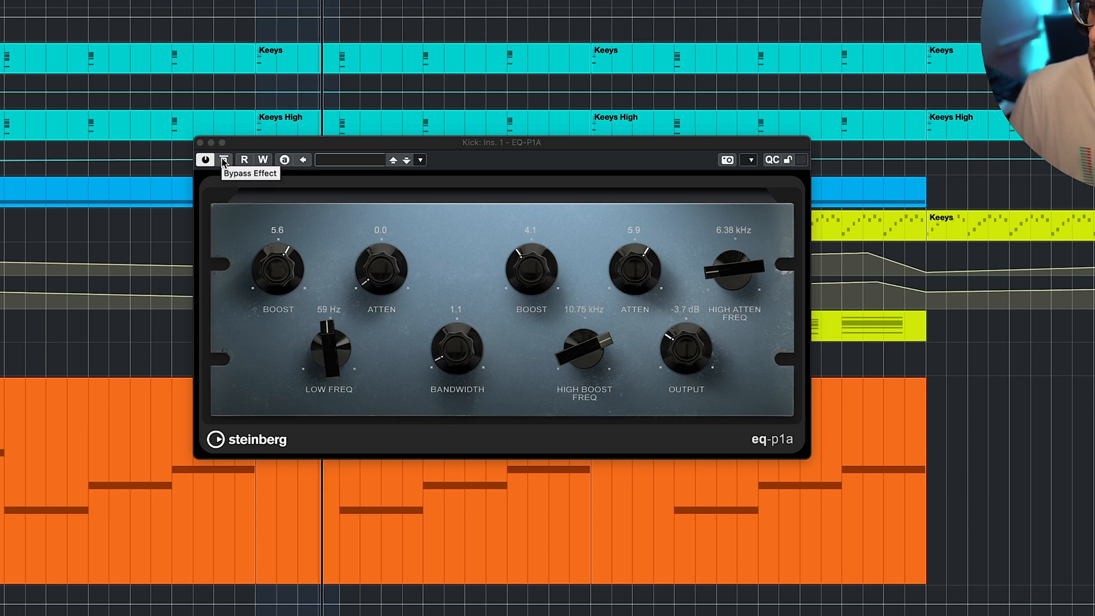
- Bypass the Kick's EQ-P1A for comparison, then switch it back on
{"action": "left_click", "coordinate": [224, 160]}
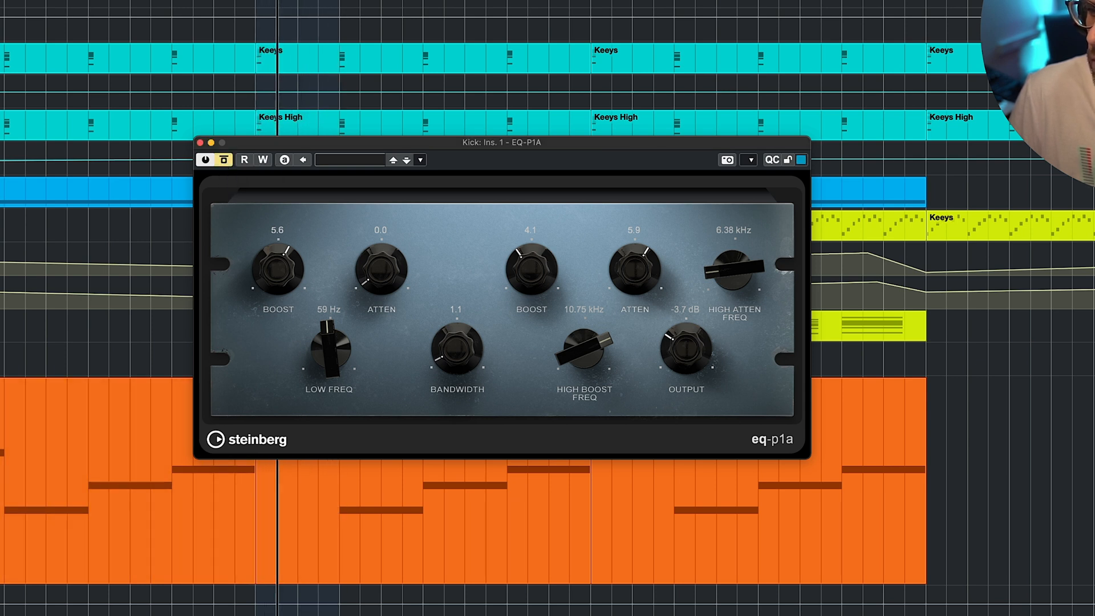
{"action": "left_click", "coordinate": [372, 87]}
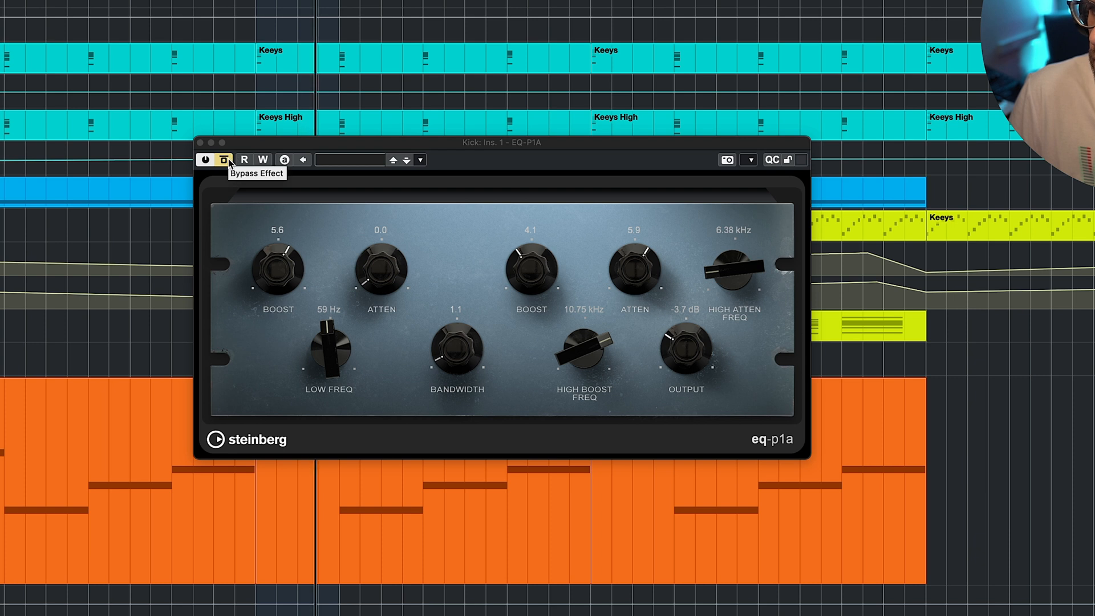
{"action": "left_click", "coordinate": [229, 161]}
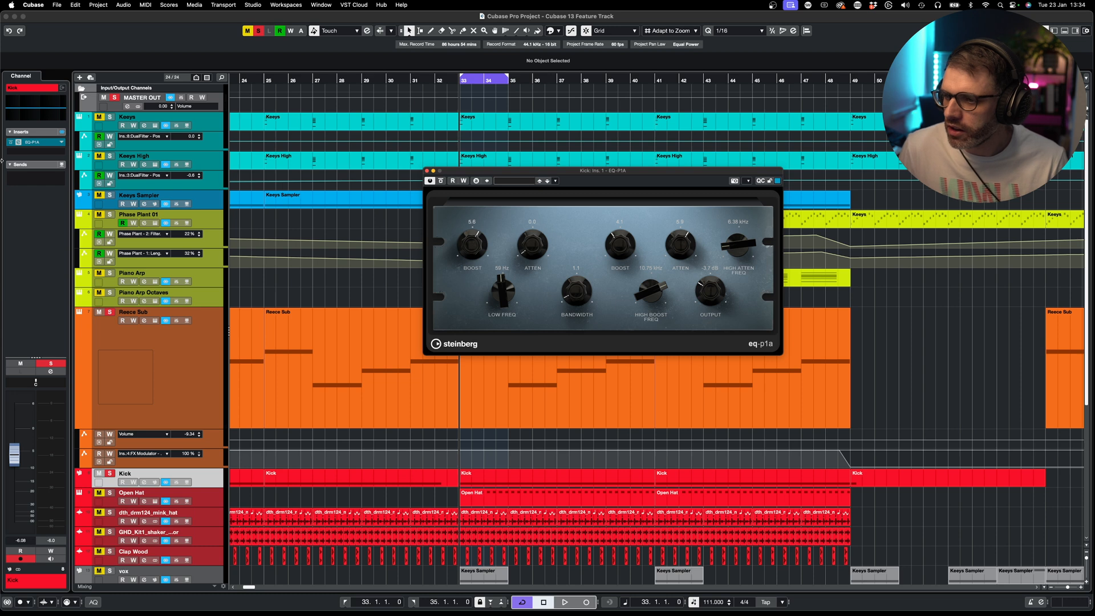
- Add a second EQ-P1A to the Kick's next insert slot via a 'p1a' search
{"action": "left_click", "coordinate": [32, 142]}
{"action": "type", "text": "p"}
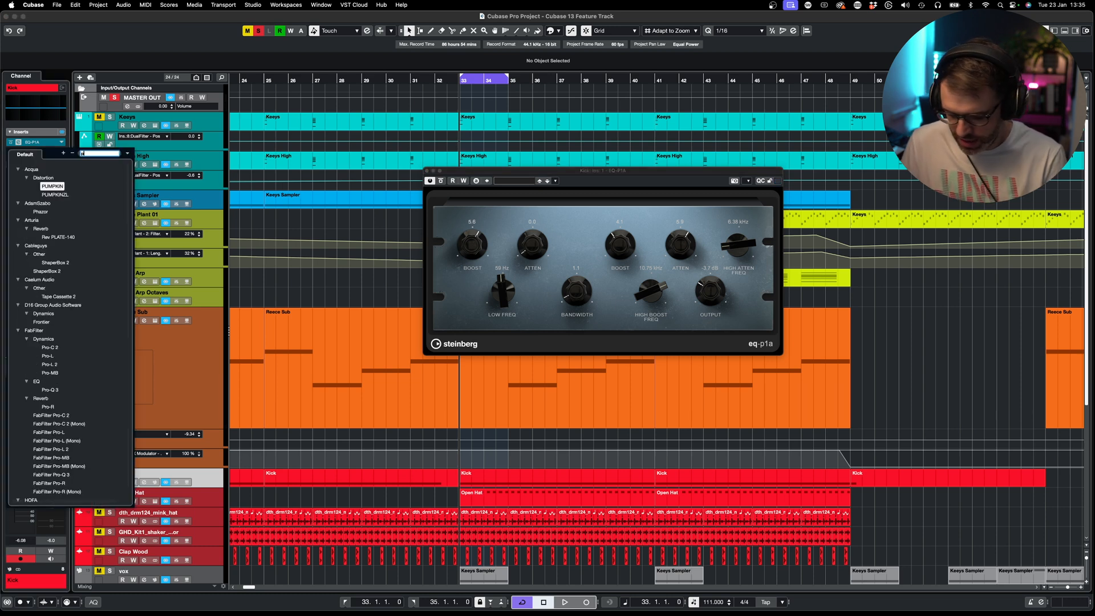
{"action": "type", "text": "1a"}
{"action": "left_click", "coordinate": [50, 186]}
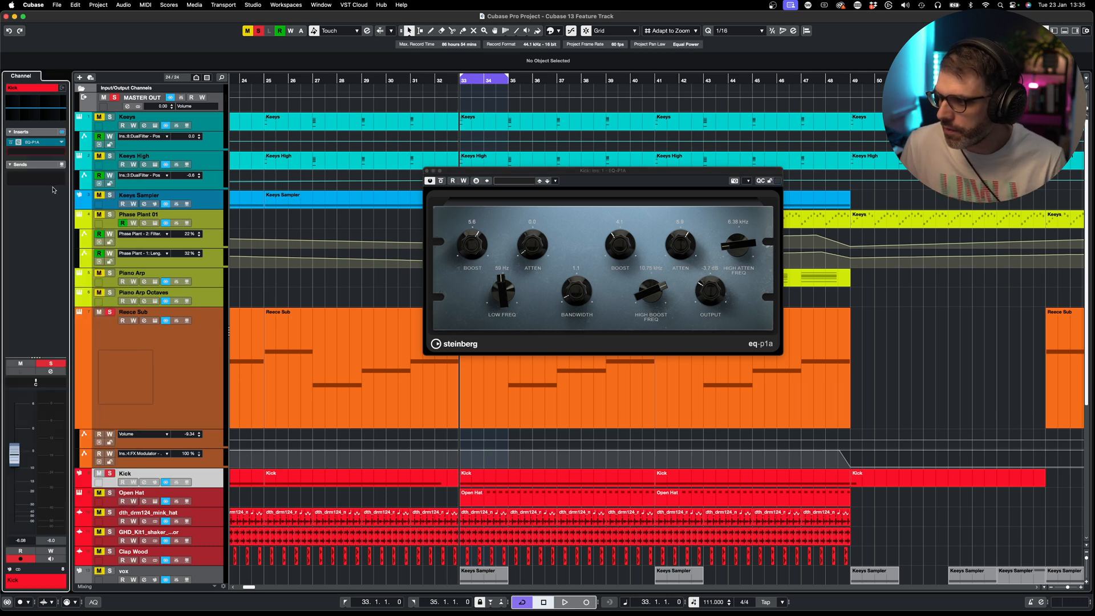
- Arrange the two Kick EQ-P1A windows side by side
{"action": "left_click_drag", "start_coordinate": [538, 116], "coordinate": [453, 254]}
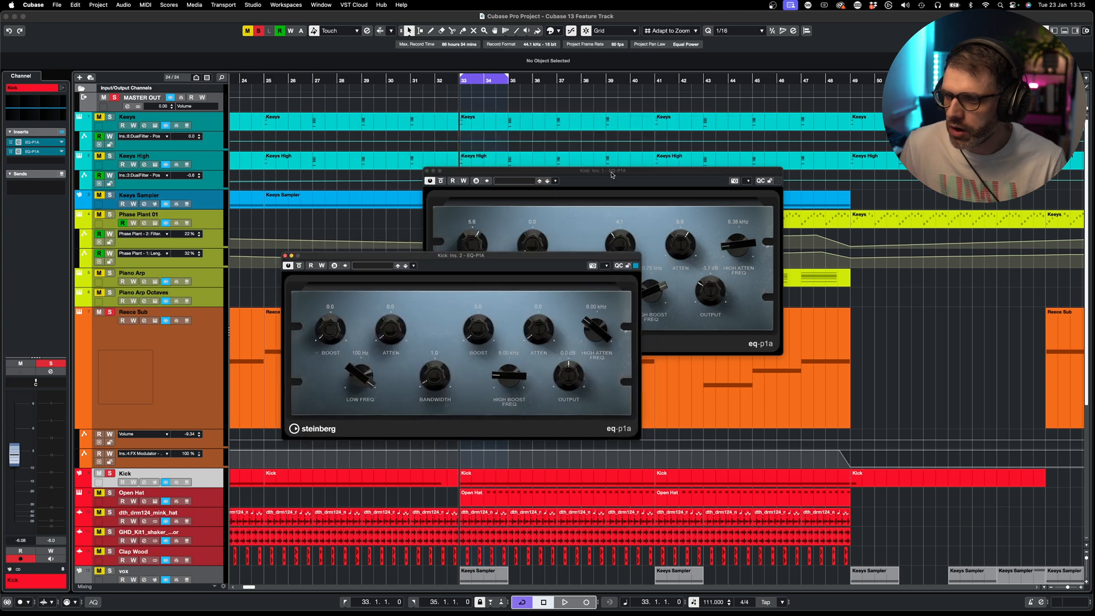
{"action": "left_click_drag", "start_coordinate": [612, 174], "coordinate": [817, 193]}
{"action": "left_click_drag", "start_coordinate": [608, 260], "coordinate": [766, 309]}
{"action": "left_click_drag", "start_coordinate": [791, 197], "coordinate": [393, 182]}
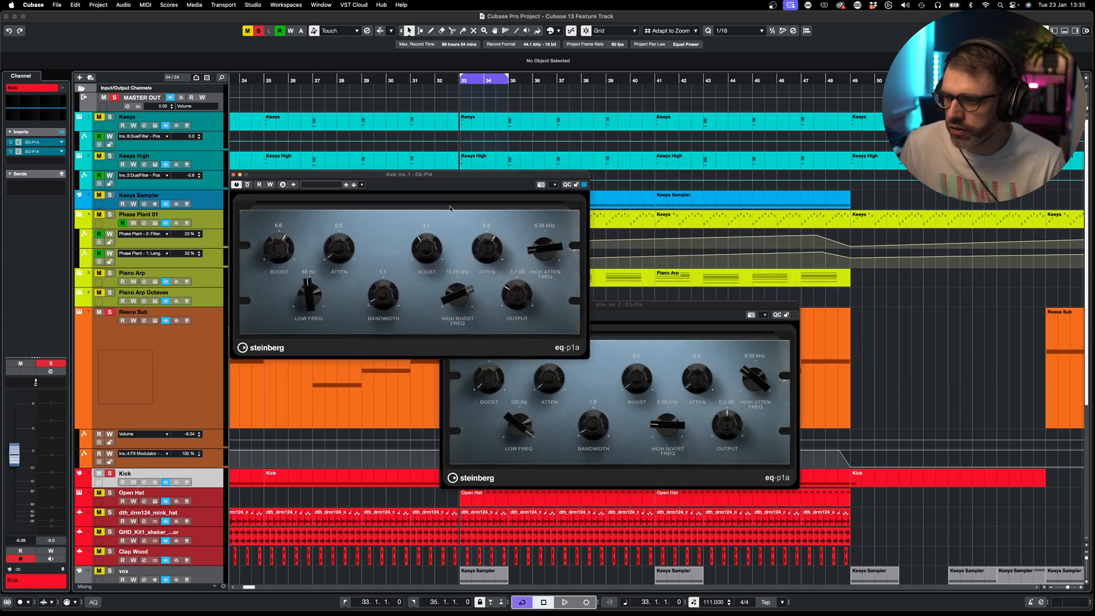
{"action": "left_click_drag", "start_coordinate": [628, 308], "coordinate": [790, 178]}
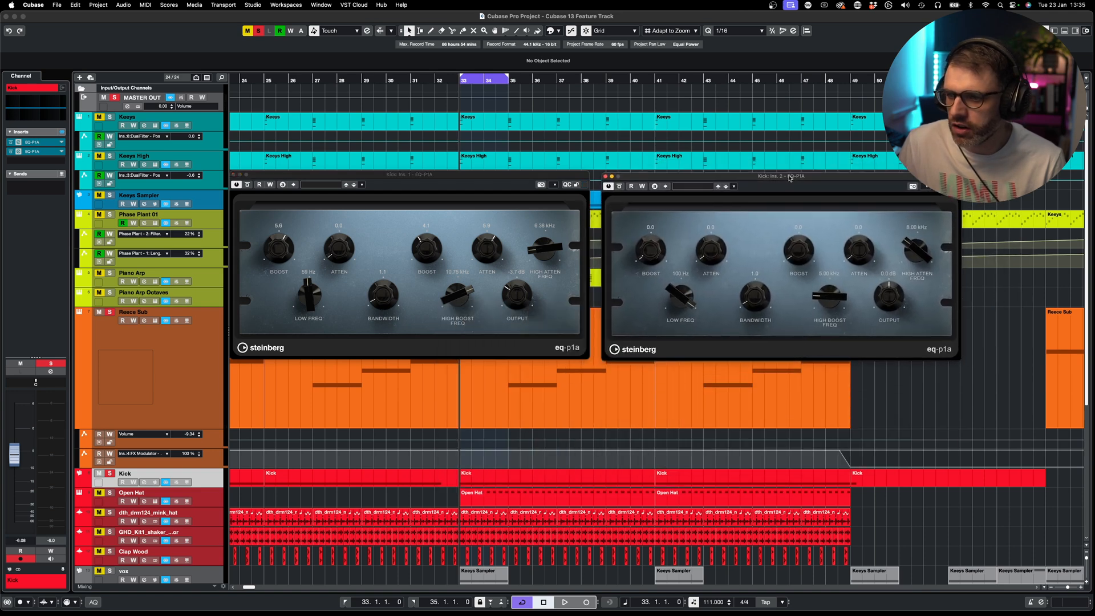
{"action": "left_click", "coordinate": [248, 188]}
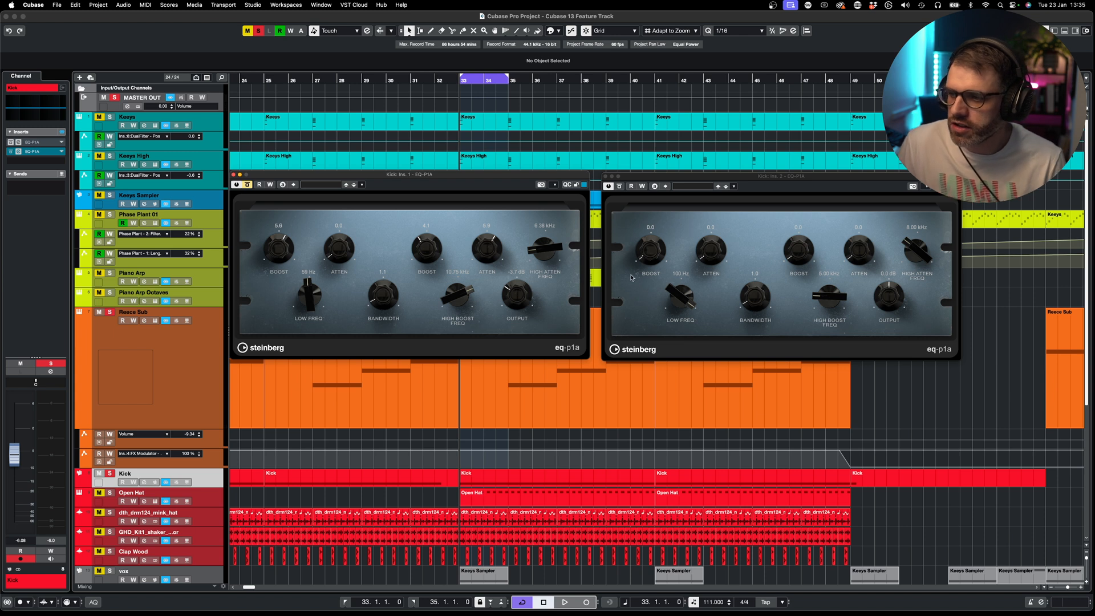
- On the Kick's second EQ-P1A, raise the low boost to 5.9 and lower the low frequency toward 60 Hz
{"action": "left_click", "coordinate": [646, 262]}
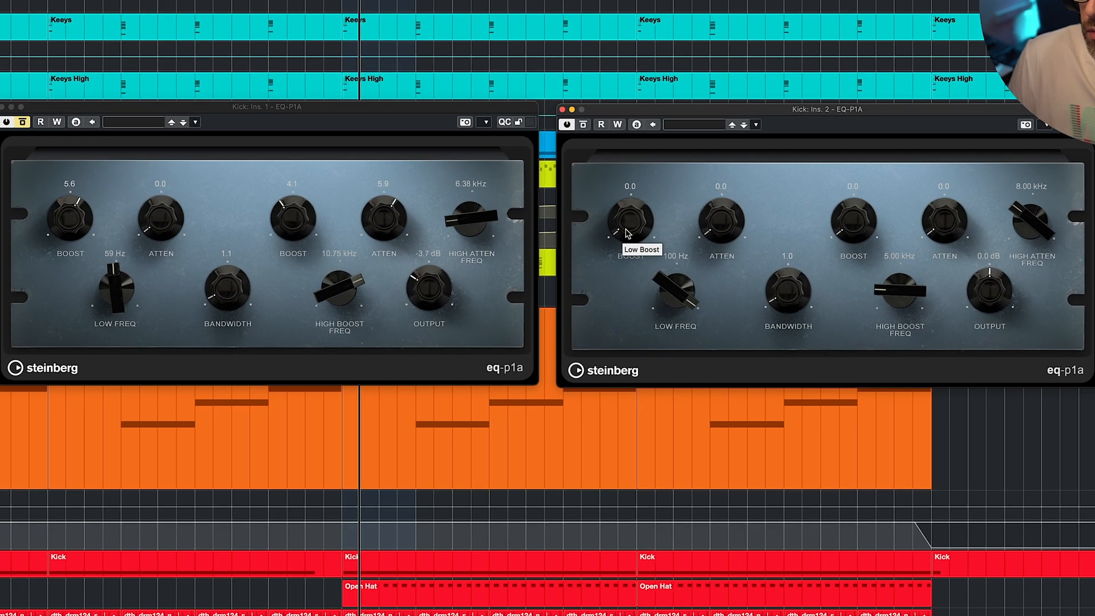
{"action": "left_click_drag", "start_coordinate": [627, 232], "coordinate": [615, 146]}
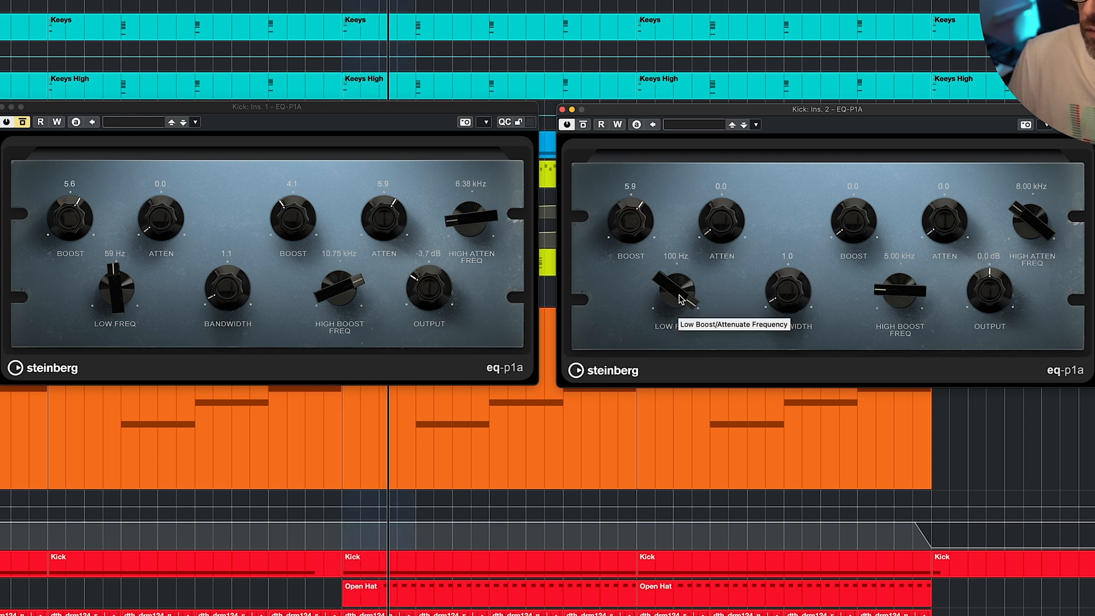
{"action": "left_click_drag", "start_coordinate": [679, 299], "coordinate": [656, 161]}
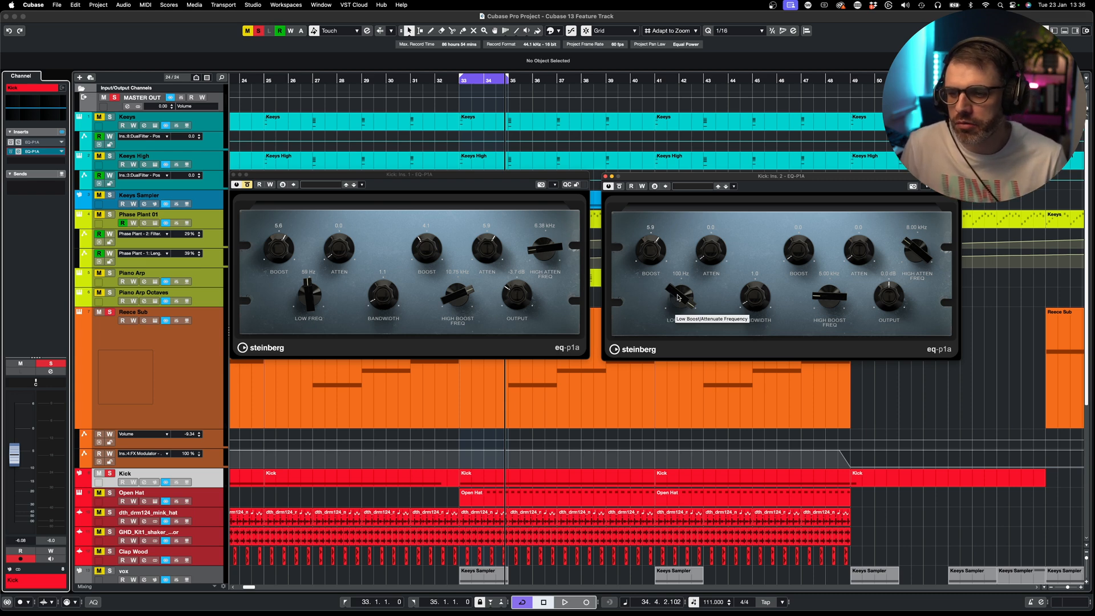
{"action": "left_click_drag", "start_coordinate": [678, 298], "coordinate": [676, 335]}
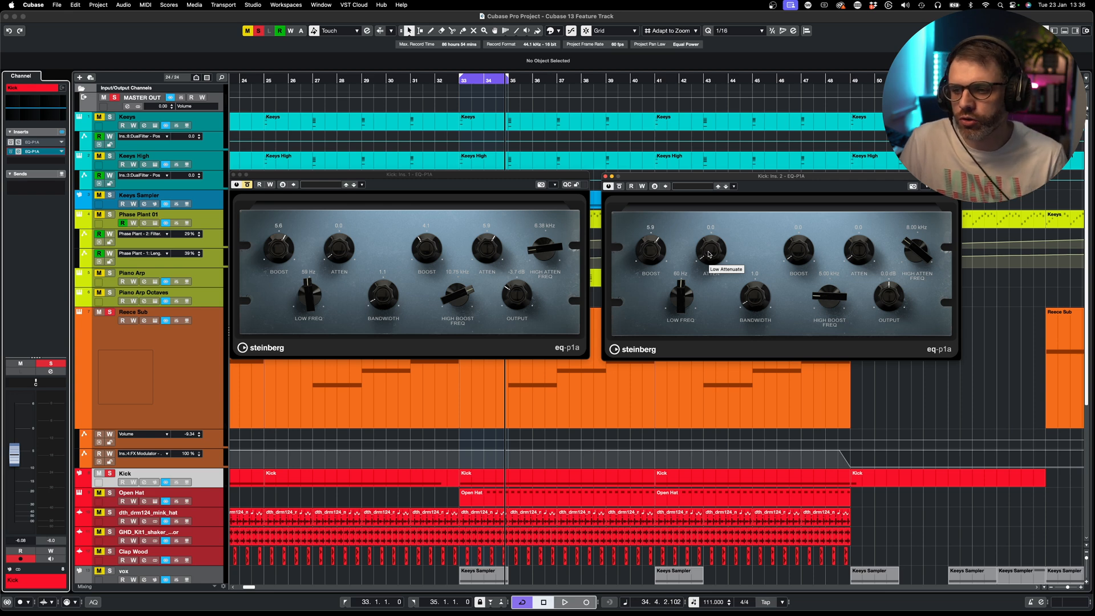
- While playing, adjust the second EQ-P1A's low attenuation, trying 10.0, then 8.6 and lower
{"action": "key", "text": "space"}
{"action": "left_click_drag", "start_coordinate": [711, 254], "coordinate": [700, 158]}
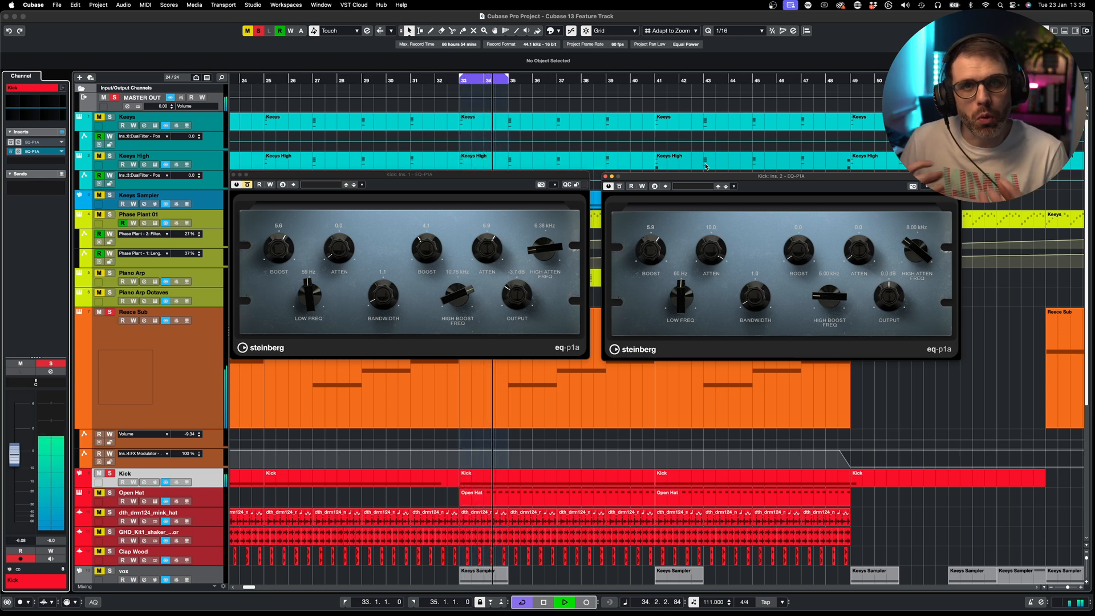
{"action": "left_click_drag", "start_coordinate": [710, 252], "coordinate": [705, 271]}
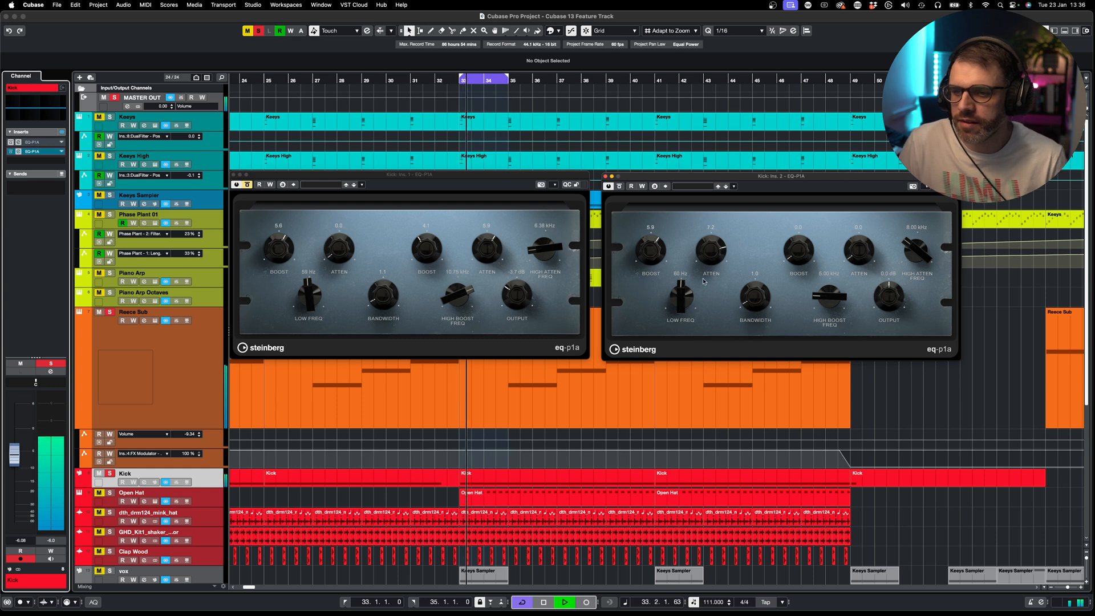
{"action": "left_click_drag", "start_coordinate": [692, 155], "coordinate": [710, 329]}
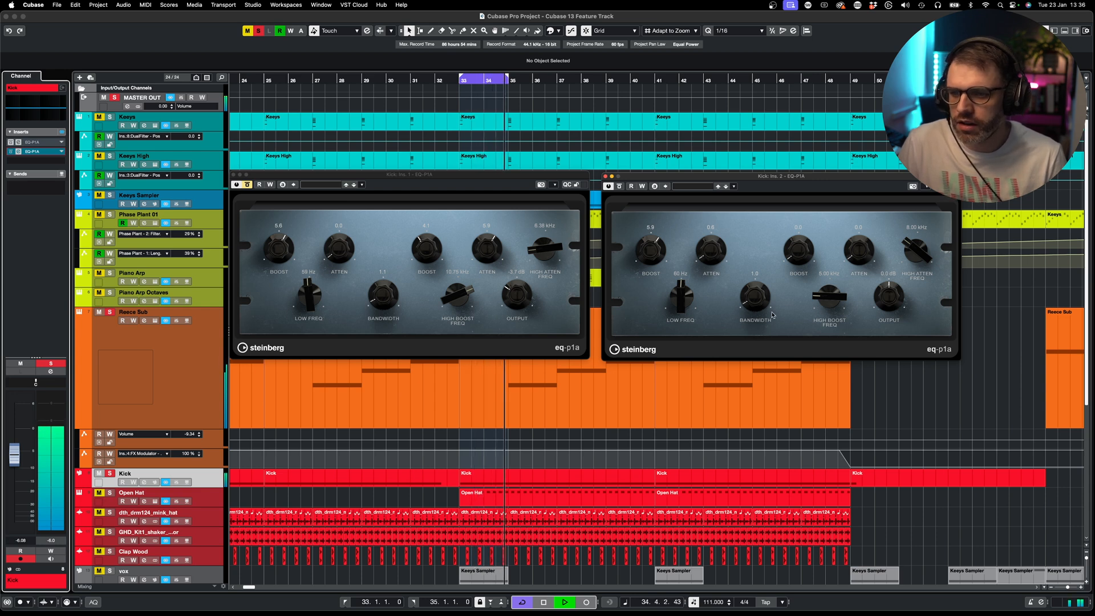
{"action": "key", "text": "space"}
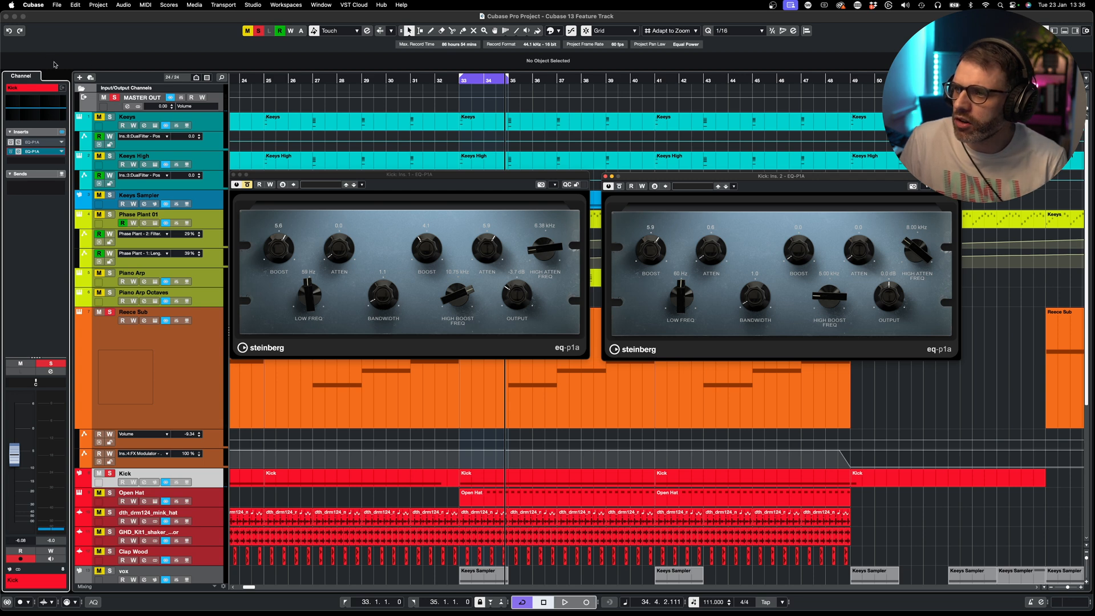
- Clear the solo, play from bar 33, and extend the loop range to bar 41
{"action": "left_click", "coordinate": [257, 32]}
{"action": "key", "text": "space"}
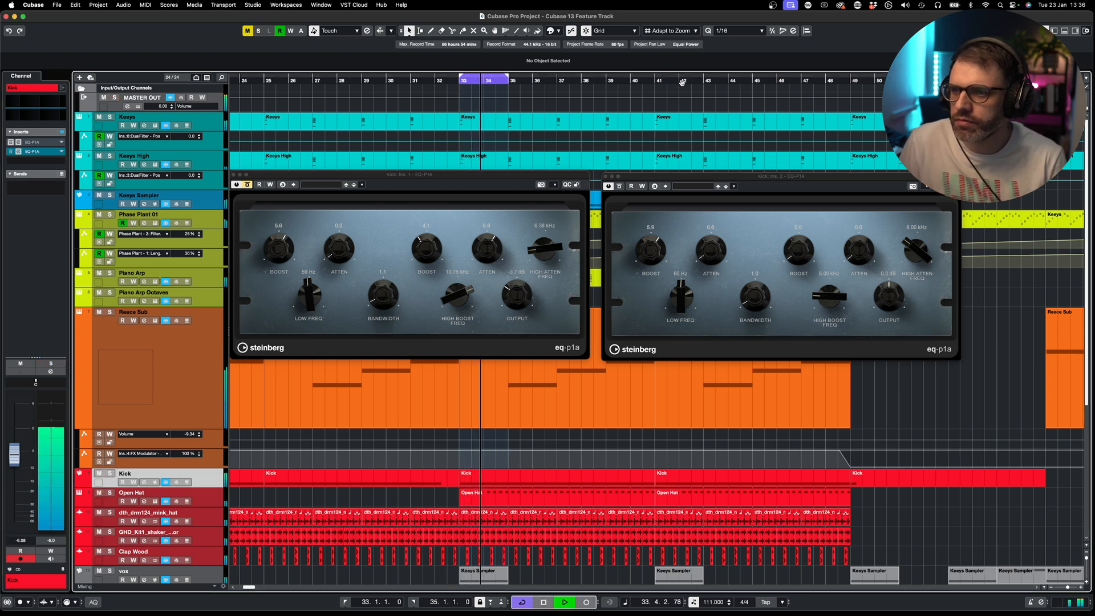
{"action": "left_click", "coordinate": [658, 80], "text": "alt"}
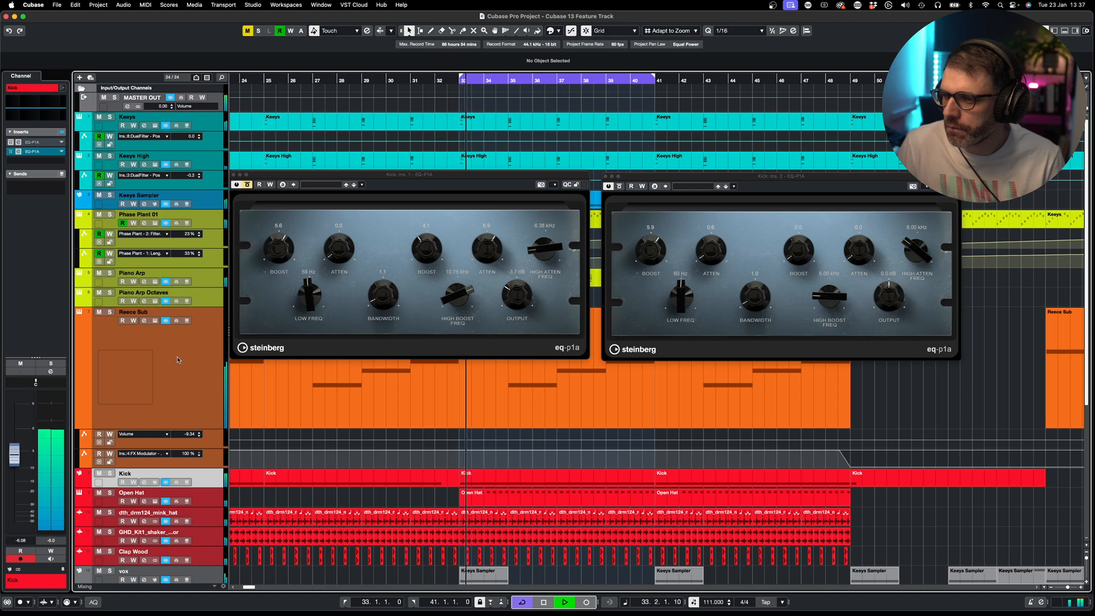
- Stop playback and sweep the second EQ-P1A's high boost frequency upward
{"action": "key", "text": "space"}
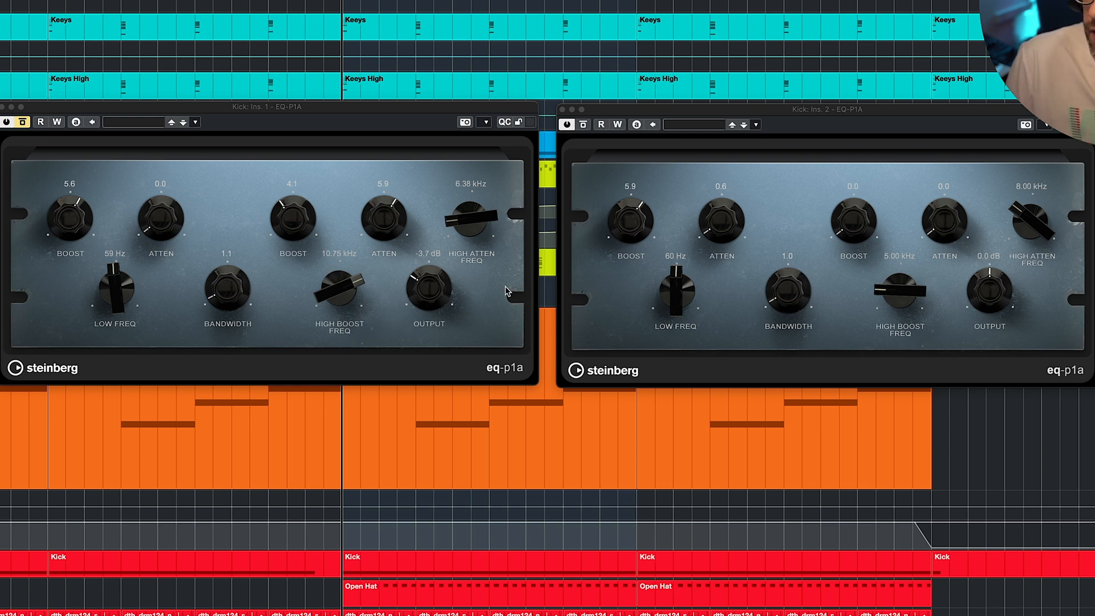
{"action": "left_click_drag", "start_coordinate": [894, 303], "coordinate": [893, 304]}
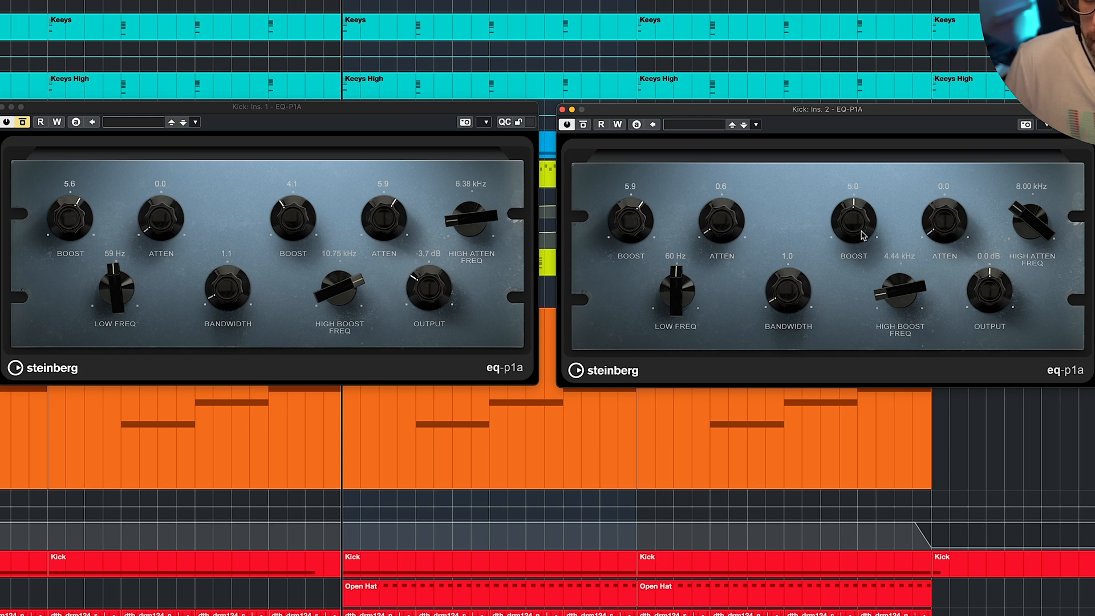
{"action": "left_click_drag", "start_coordinate": [896, 296], "coordinate": [926, 374]}
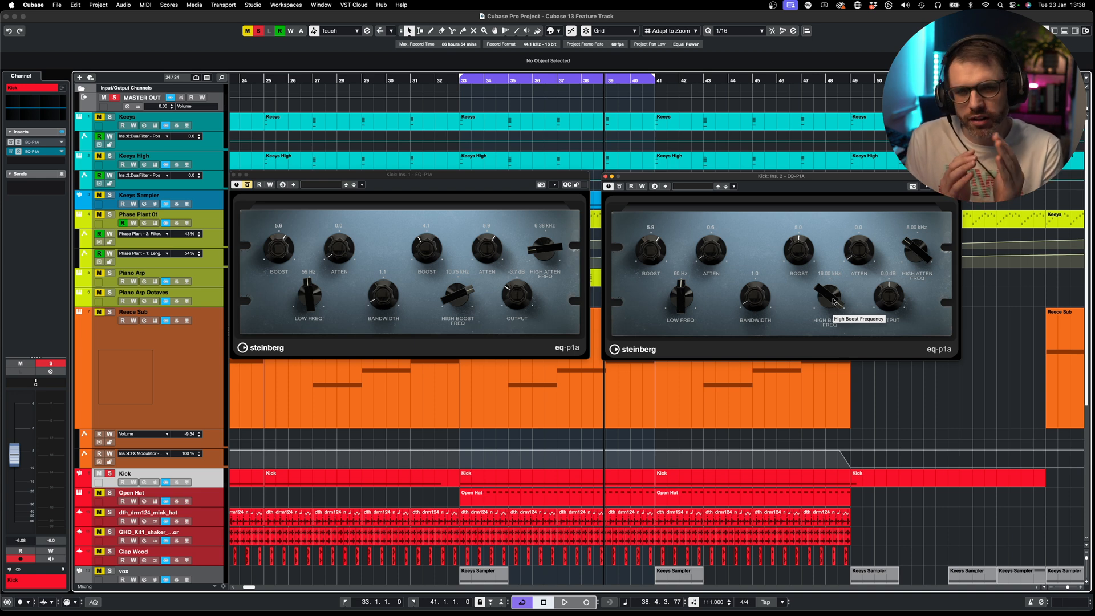
- Play from bar 33 and set the second EQ-P1A to a 10.33 kHz high boost of 4.4, unbypassed
{"action": "left_click_drag", "start_coordinate": [830, 293], "coordinate": [829, 358]}
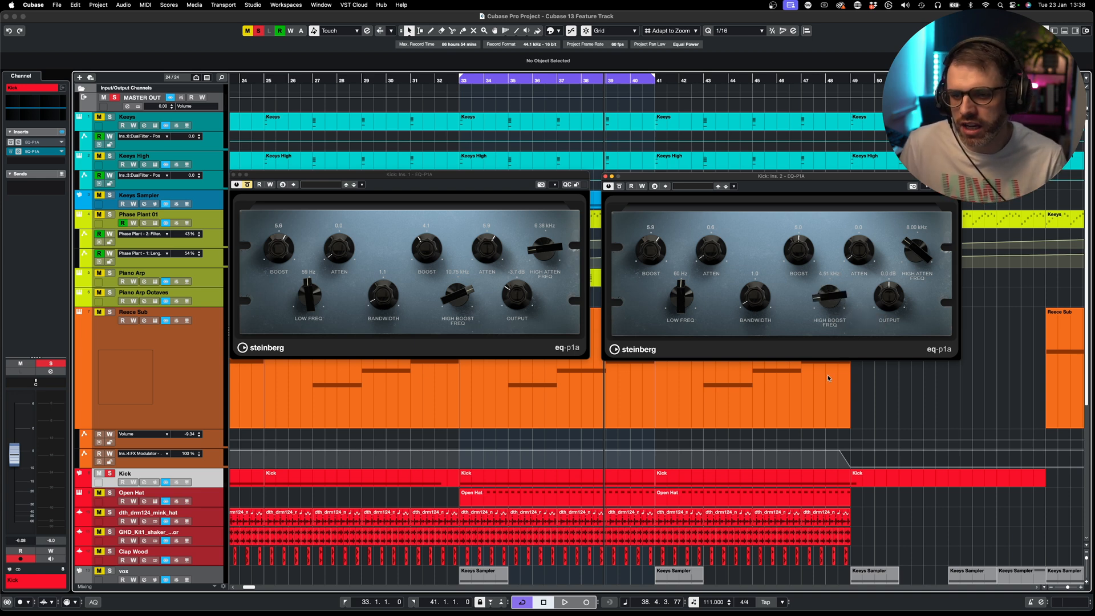
{"action": "key", "text": "space"}
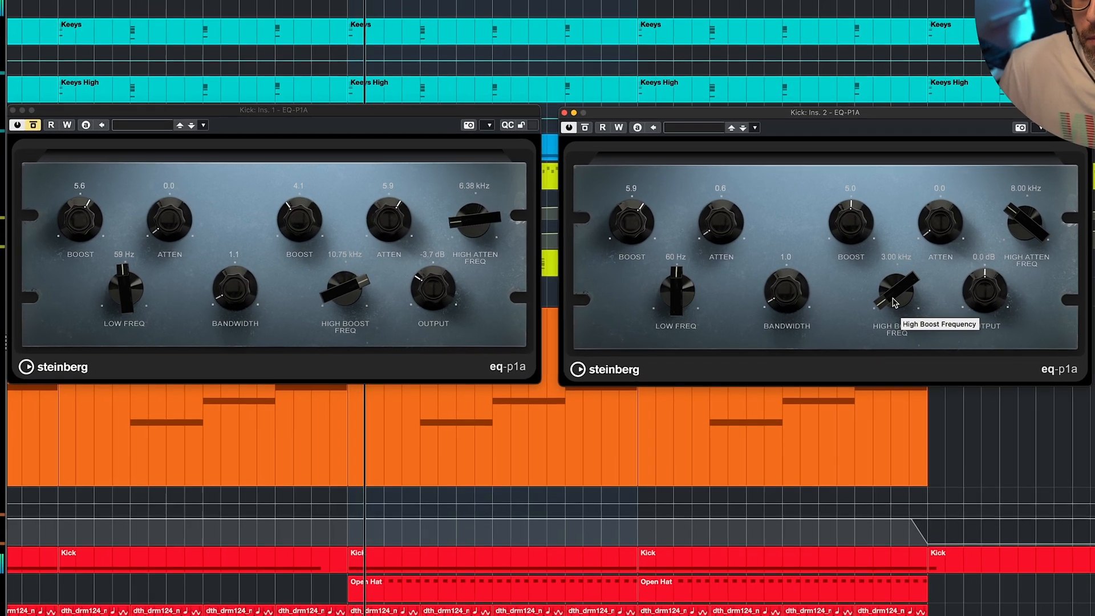
{"action": "left_click_drag", "start_coordinate": [828, 301], "coordinate": [827, 298]}
{"action": "left_click_drag", "start_coordinate": [899, 297], "coordinate": [887, 231]}
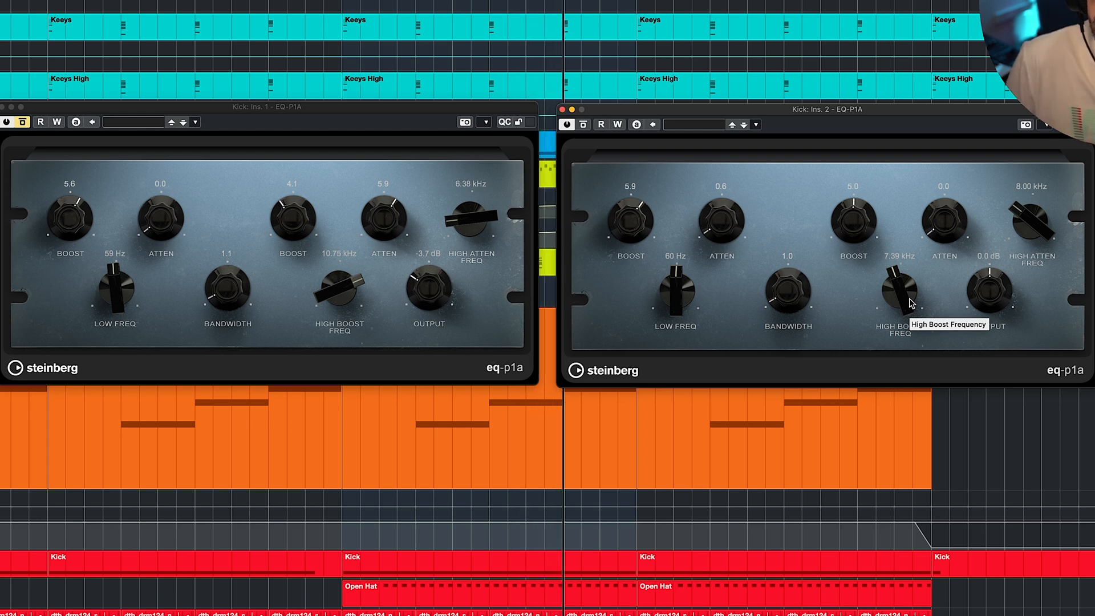
{"action": "left_click_drag", "start_coordinate": [904, 300], "coordinate": [890, 216]}
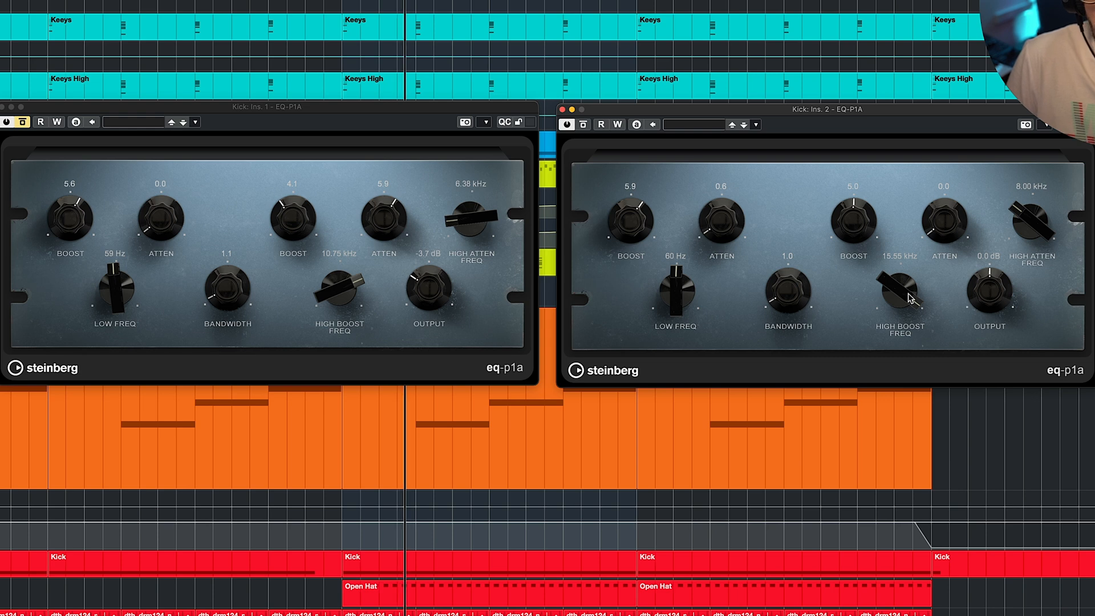
{"action": "left_click_drag", "start_coordinate": [903, 296], "coordinate": [900, 334]}
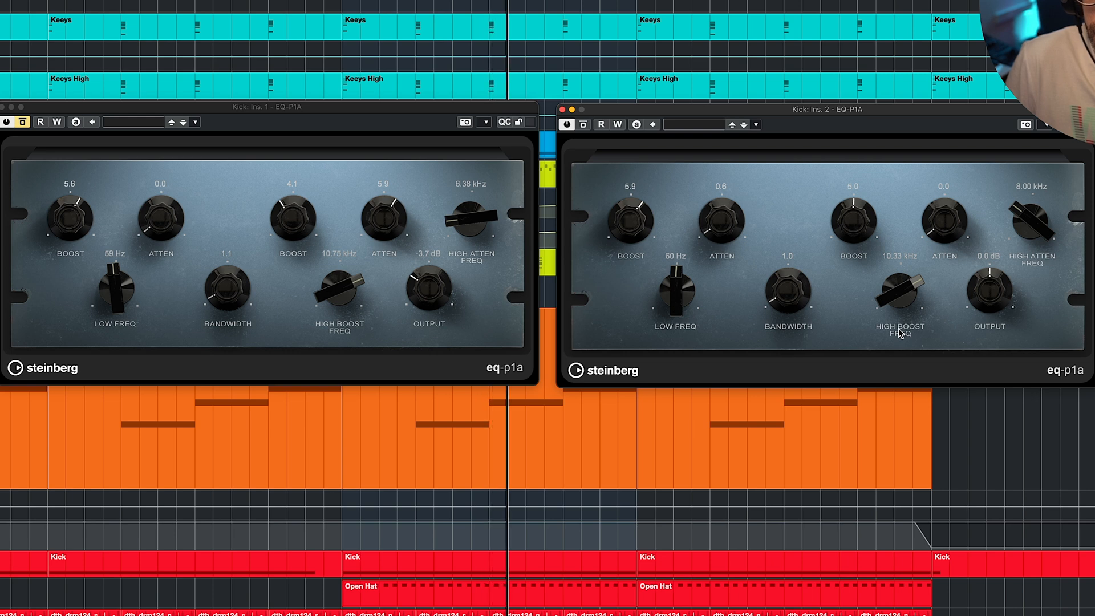
{"action": "left_click", "coordinate": [583, 125]}
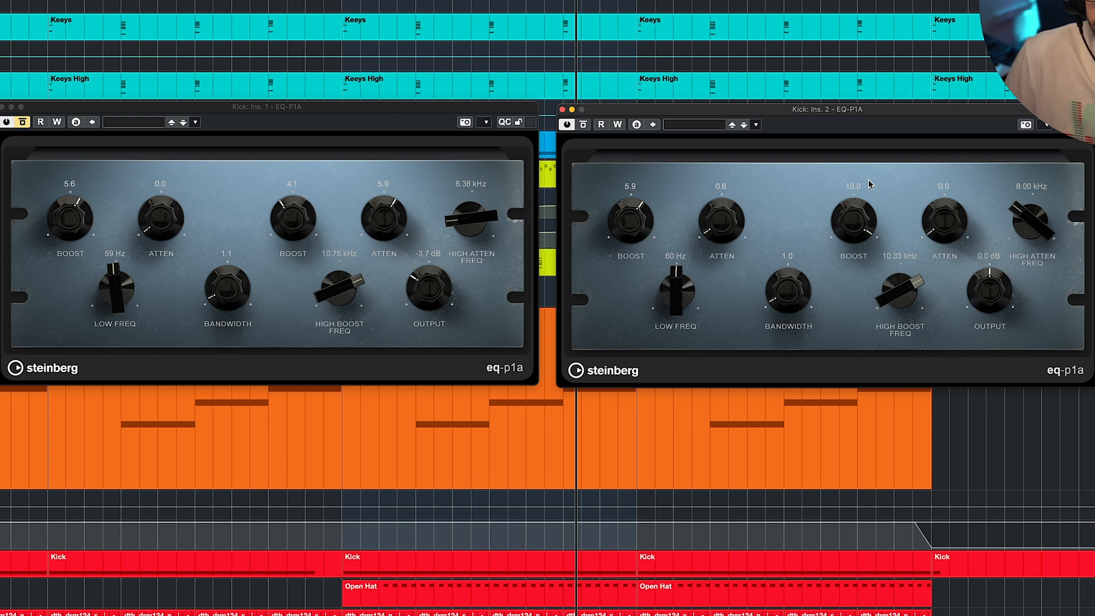
{"action": "left_click_drag", "start_coordinate": [868, 196], "coordinate": [870, 294]}
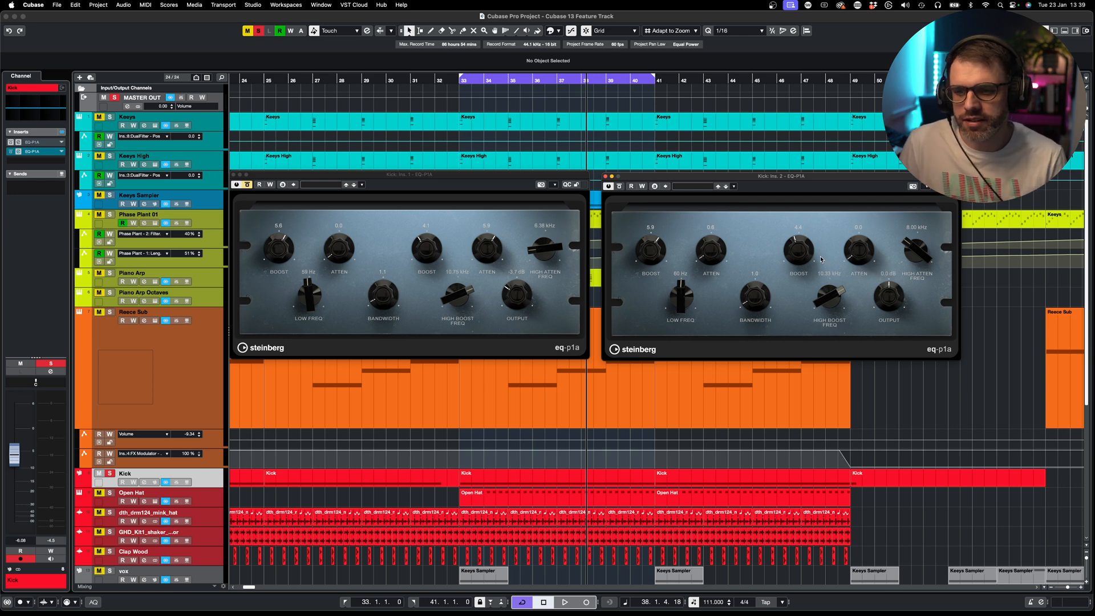
- During playback, set the second EQ-P1A's high attenuation to about 5.6, then solo the Kick track
{"action": "key", "text": "space"}
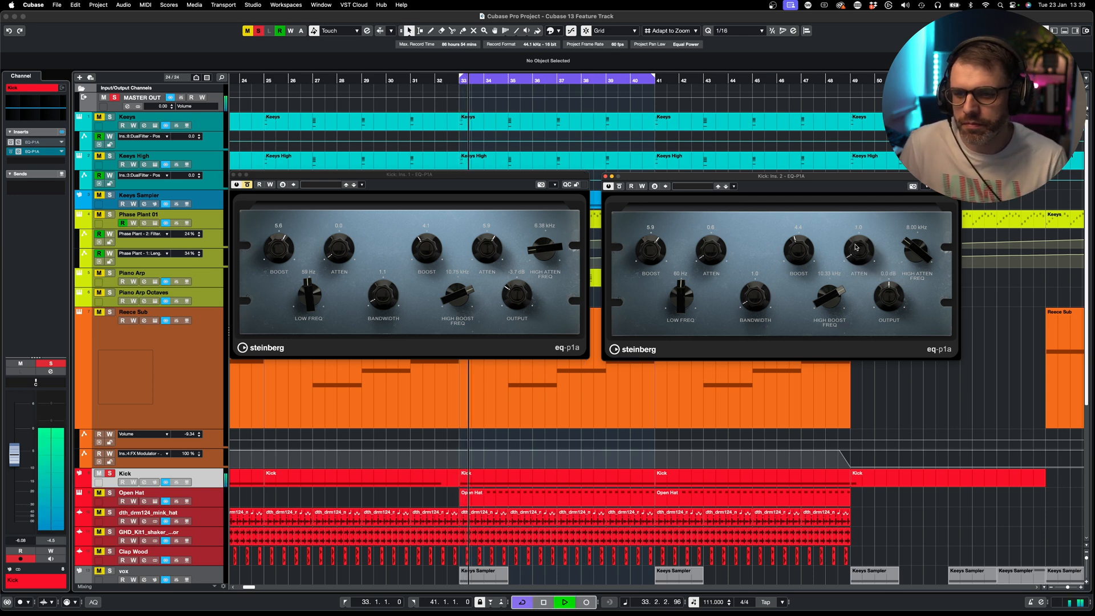
{"action": "left_click_drag", "start_coordinate": [855, 238], "coordinate": [848, 162]}
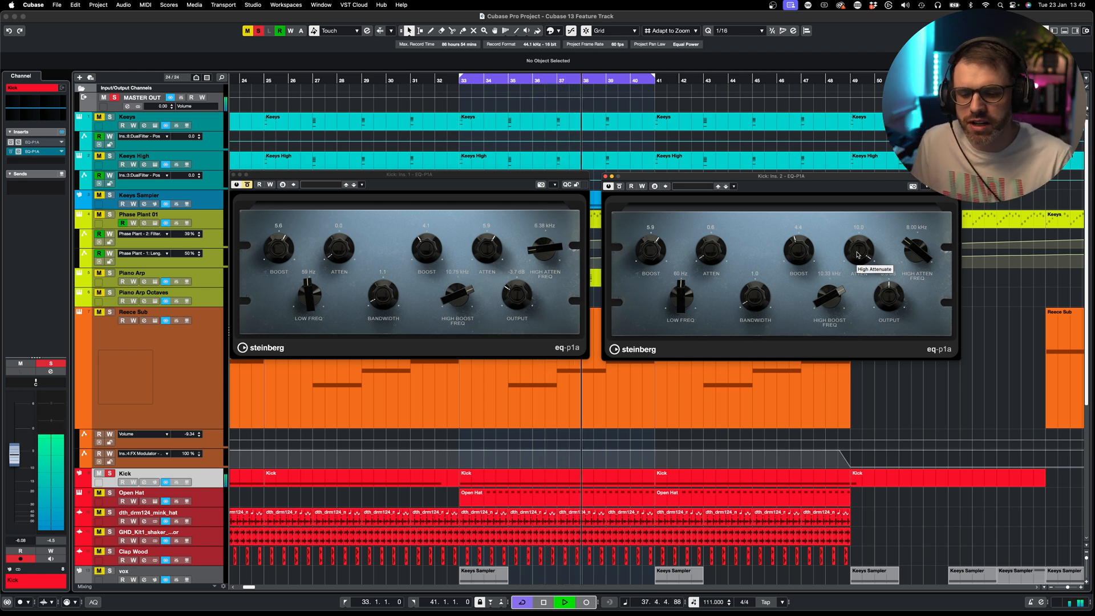
{"action": "left_click_drag", "start_coordinate": [858, 255], "coordinate": [863, 272]}
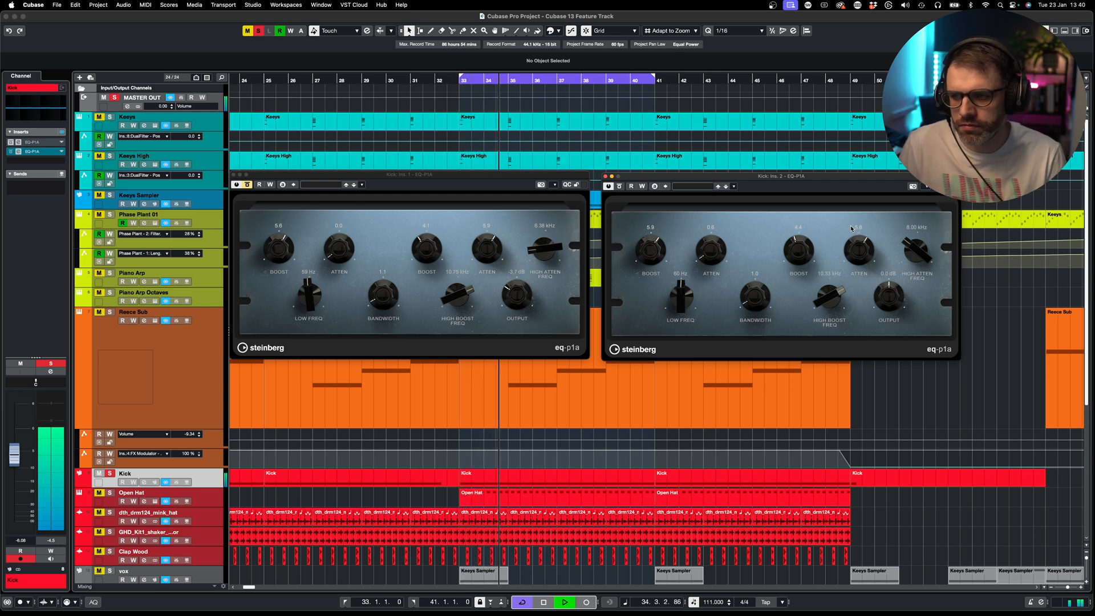
{"action": "key", "text": "space"}
{"action": "key", "text": "space"}
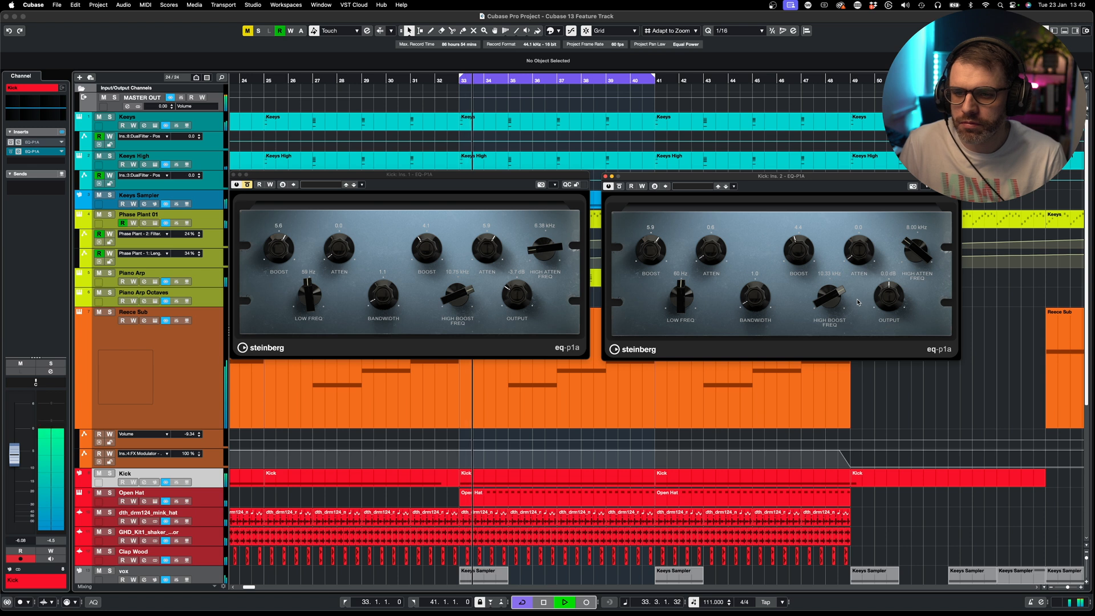
{"action": "left_click_drag", "start_coordinate": [858, 243], "coordinate": [853, 173]}
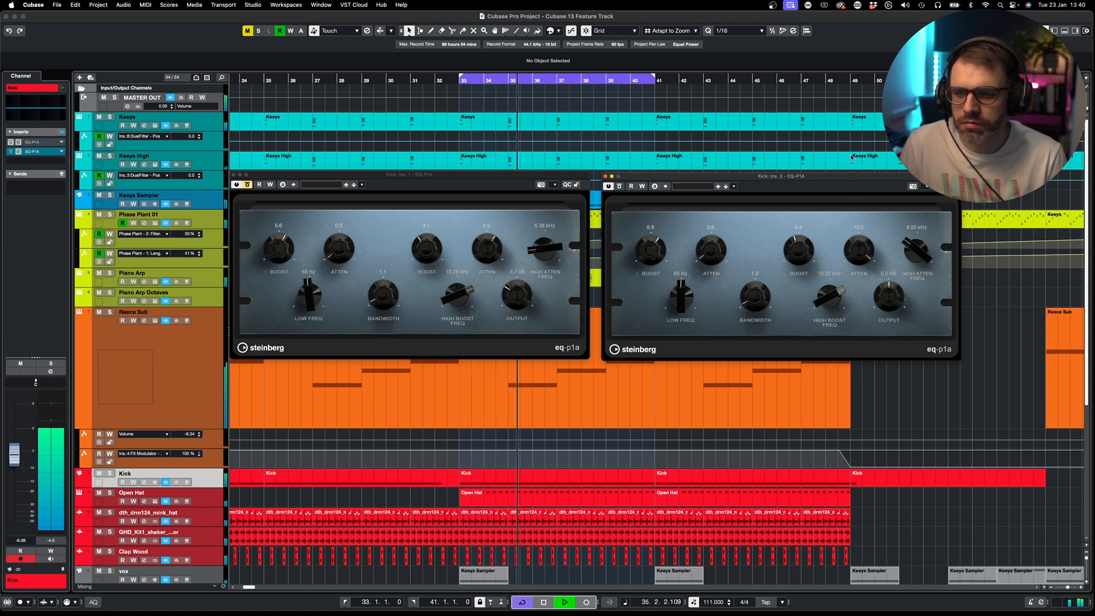
{"action": "left_click_drag", "start_coordinate": [862, 247], "coordinate": [865, 286]}
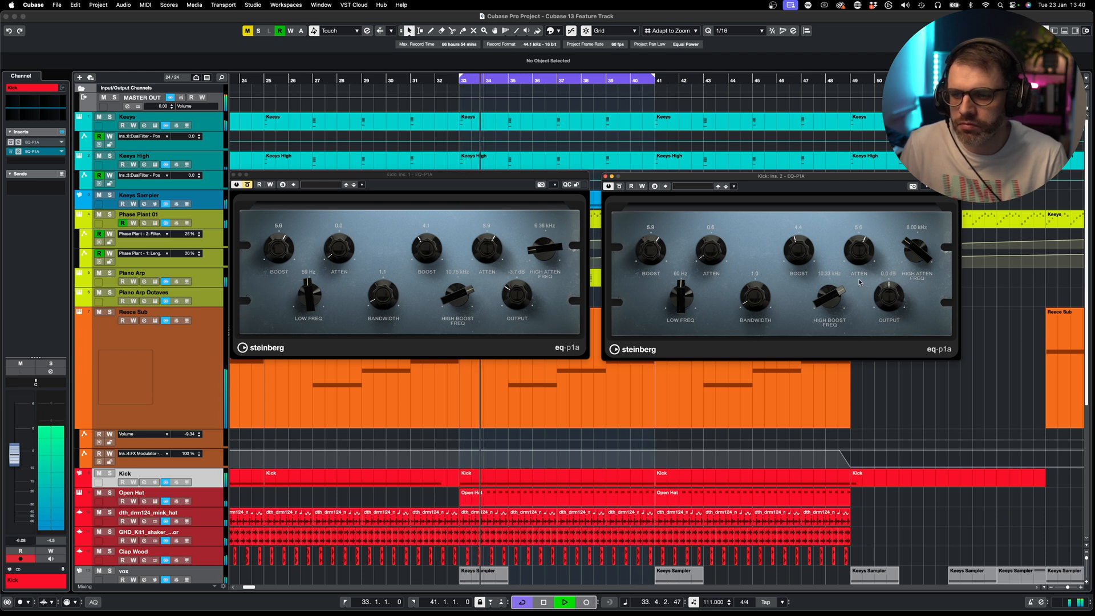
{"action": "key", "text": "s"}
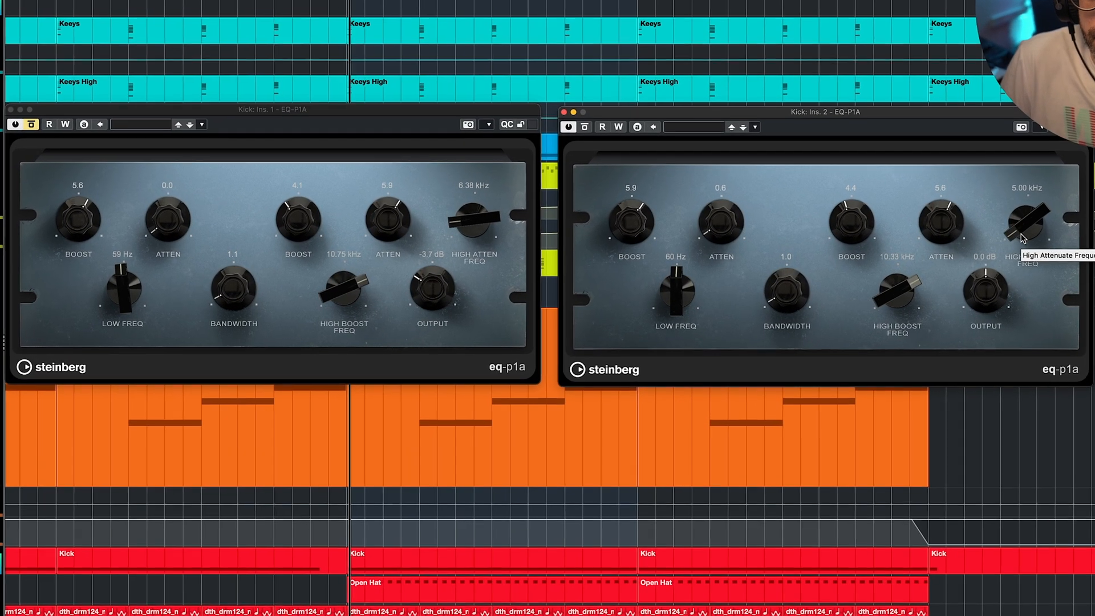
- Drop the second EQ-P1A's high attenuation frequency from 8.00 kHz to about 5.45 kHz
{"action": "left_click_drag", "start_coordinate": [914, 249], "coordinate": [912, 257]}
{"action": "left_click_drag", "start_coordinate": [1025, 231], "coordinate": [1006, 88]}
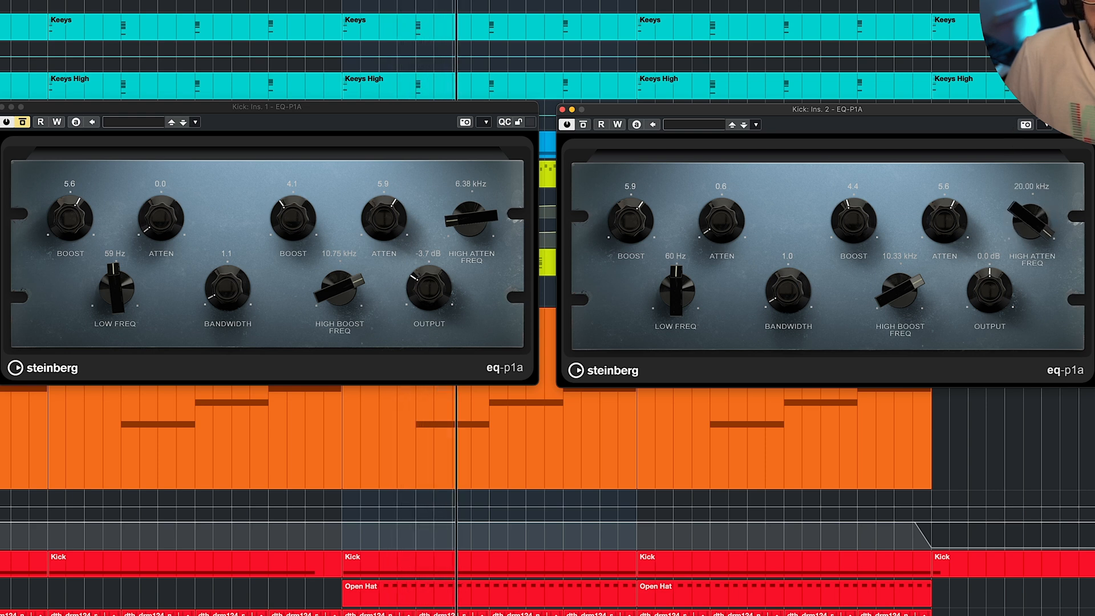
{"action": "left_click_drag", "start_coordinate": [1006, 88], "coordinate": [1049, 341]}
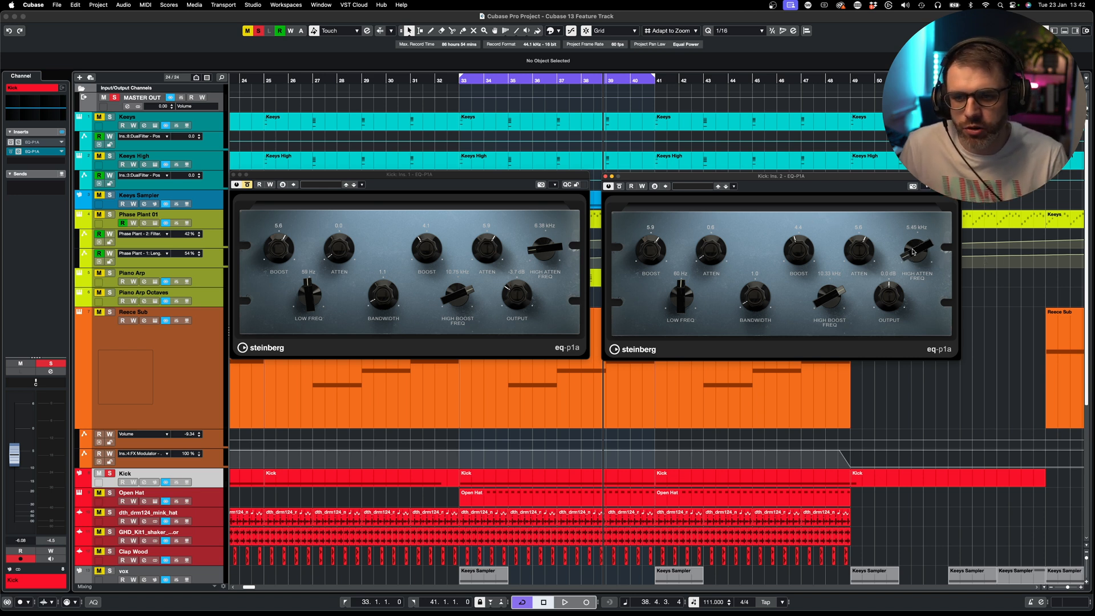
- During playback, set the second EQ-P1A's high attenuation frequency to about 6.31 kHz
{"action": "key", "text": "space"}
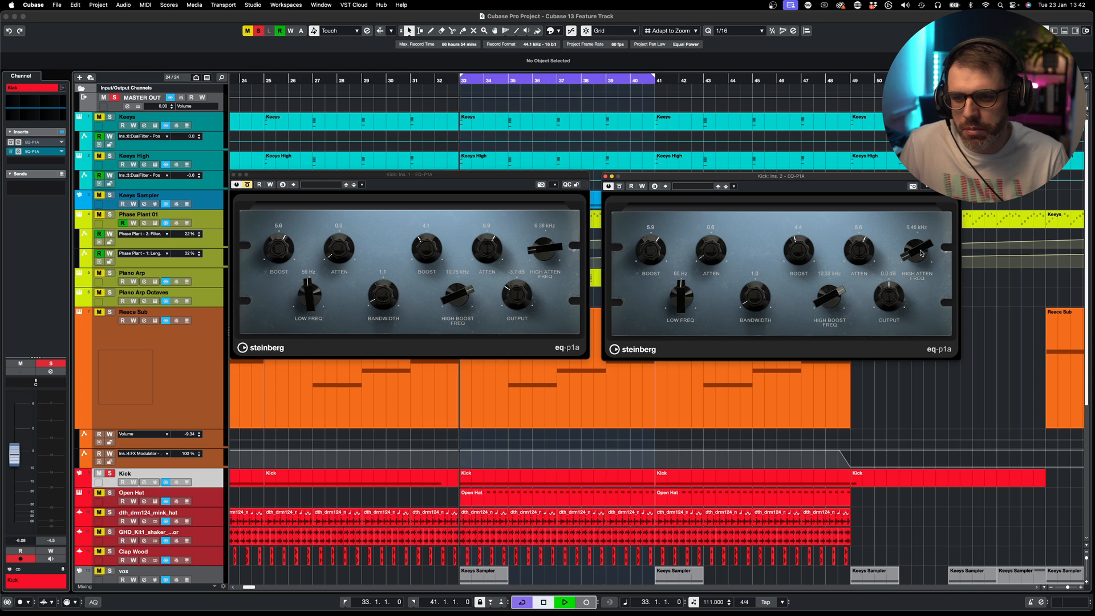
{"action": "left_click_drag", "start_coordinate": [919, 255], "coordinate": [921, 183]}
{"action": "left_click_drag", "start_coordinate": [1024, 126], "coordinate": [1025, 236]}
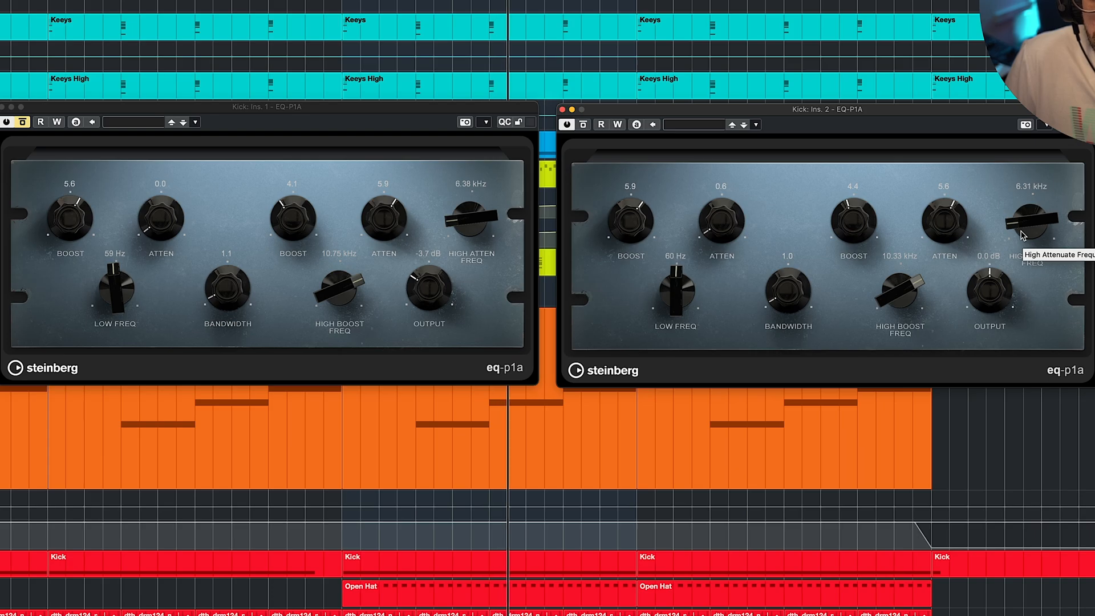
{"action": "left_click_drag", "start_coordinate": [1021, 225], "coordinate": [1020, 226]}
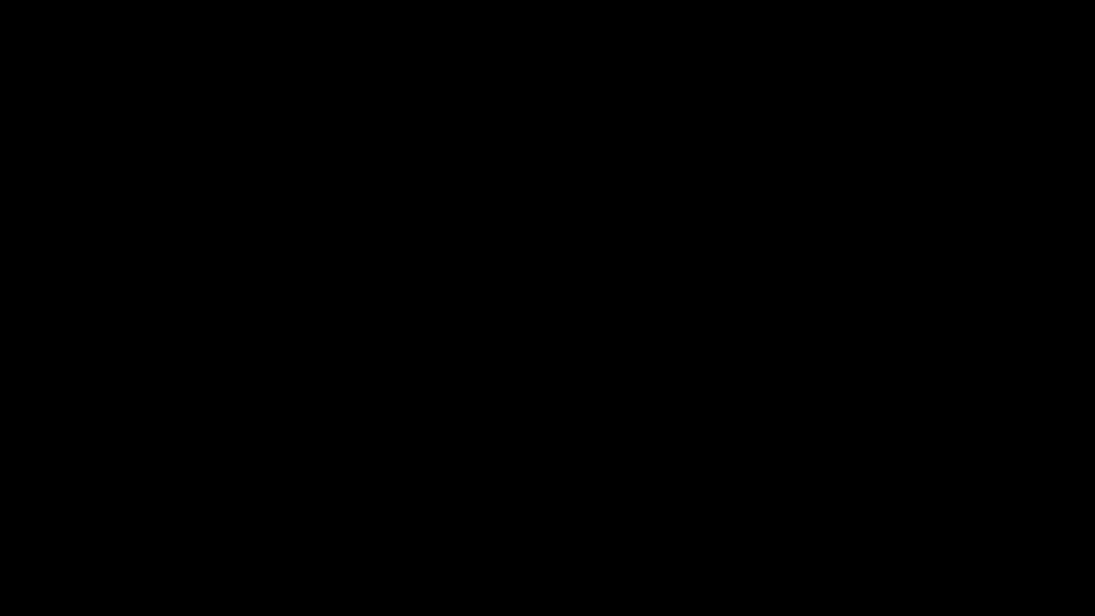